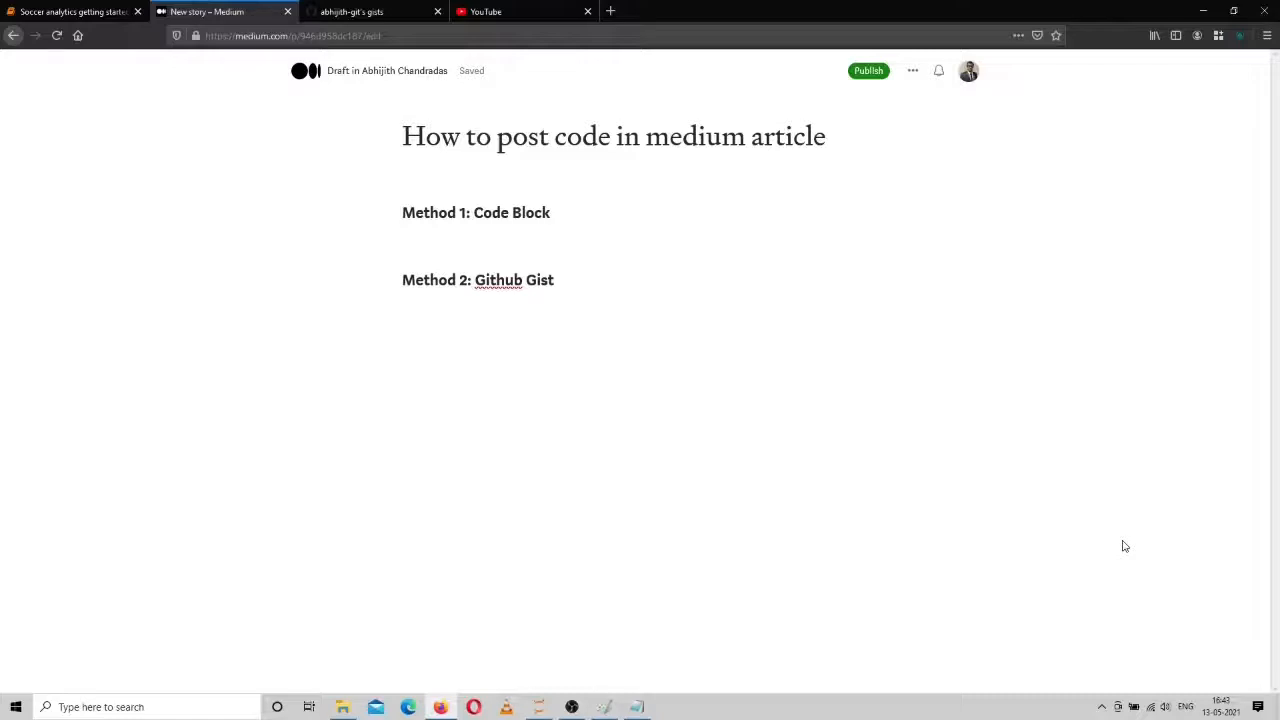
- Create an empty code block on the line under 'Method 1: Code Block'
click(504, 241)
text(```)
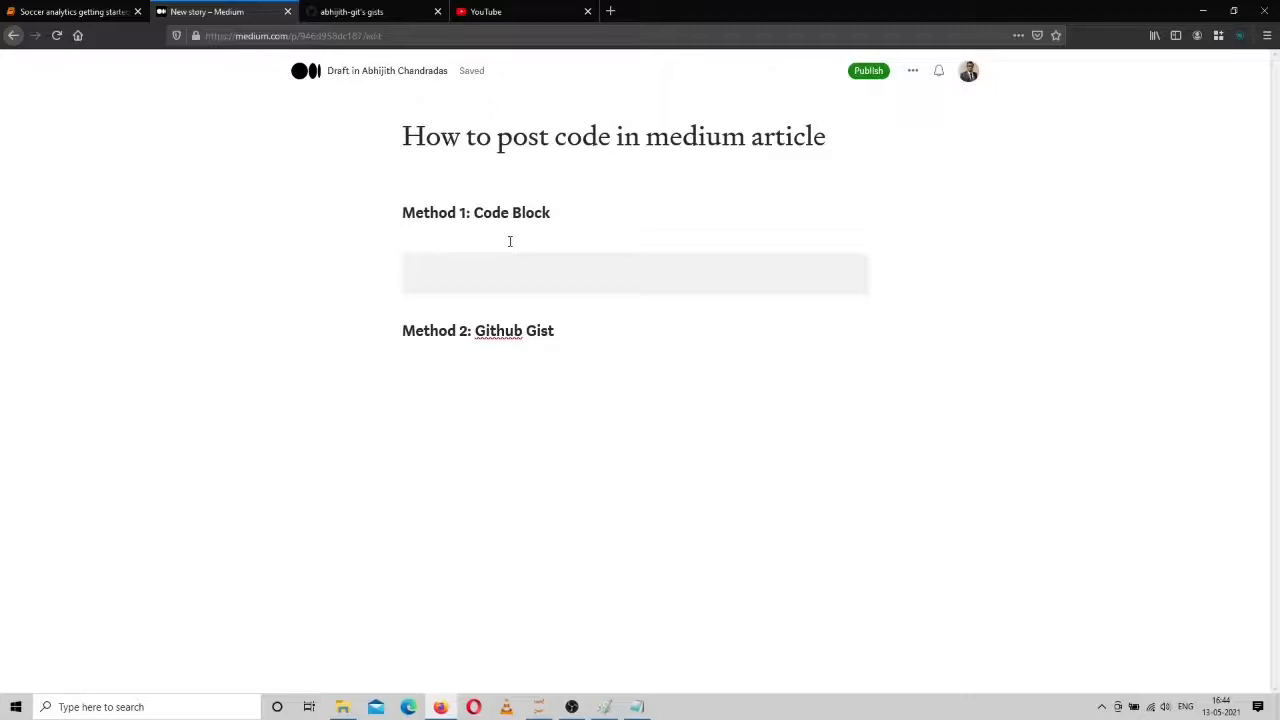
text(#)
text(i)
text(nclud)
text(<s)
text(tdio.h)
text(>)
- Enter '#include<stdio.h>' as the code block's first line, leaving an empty second line
key(Return)
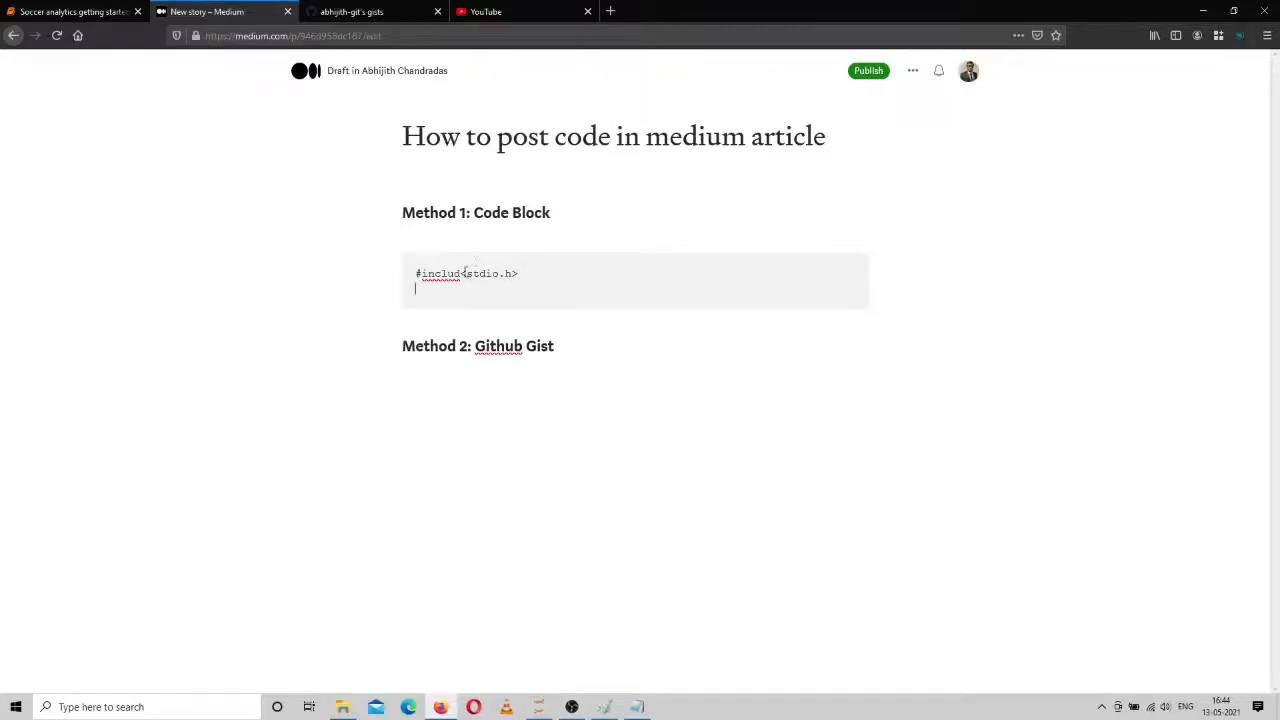
click(461, 273)
text(e)
click(472, 291)
- Copy the df_list loop code from notebook cell In[184] and return to the draft
click(80, 11)
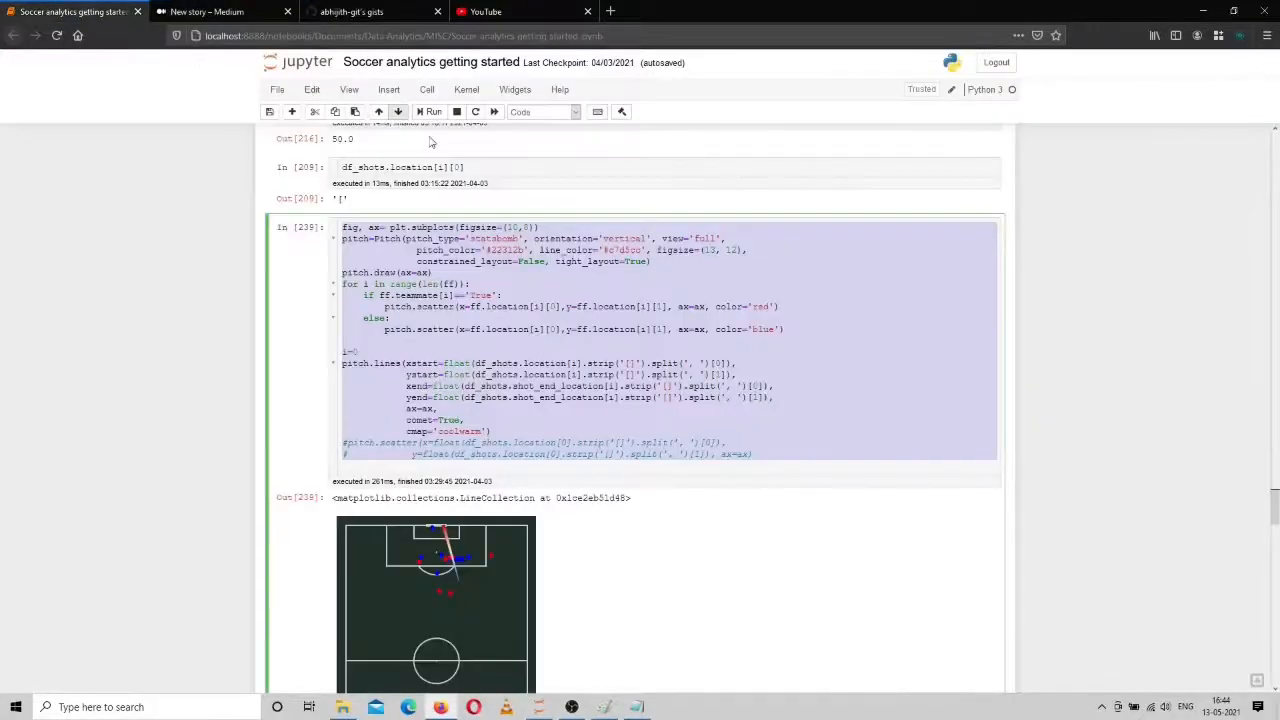
scroll(536, 263, up, 3)
scroll(452, 265, up, 3)
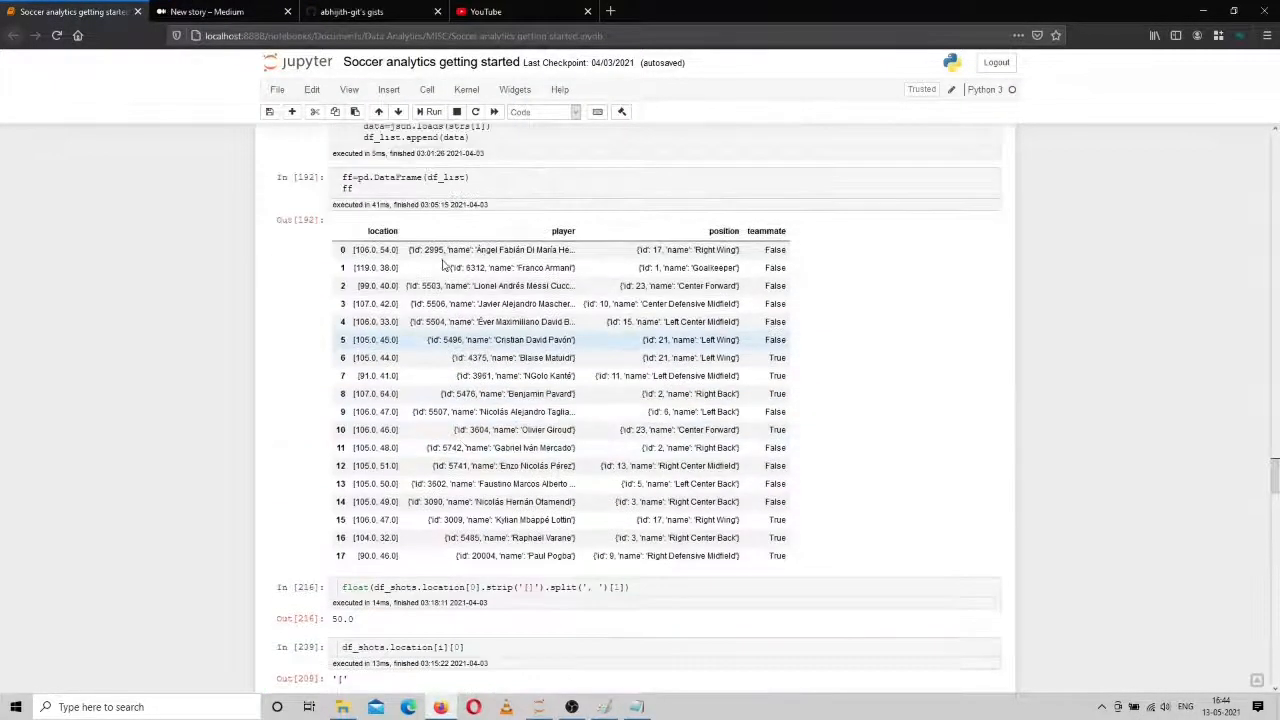
scroll(438, 262, up, 3)
click(575, 377)
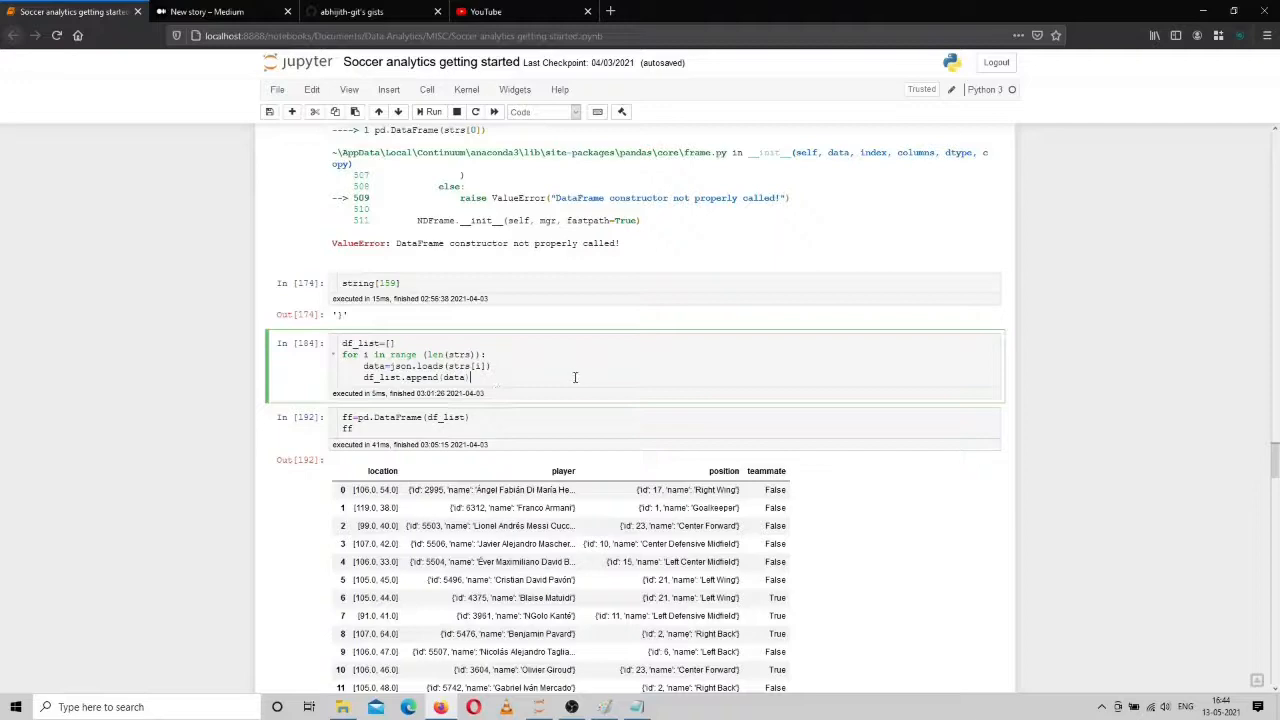
key(ctrl+a)
key(ctrl+c)
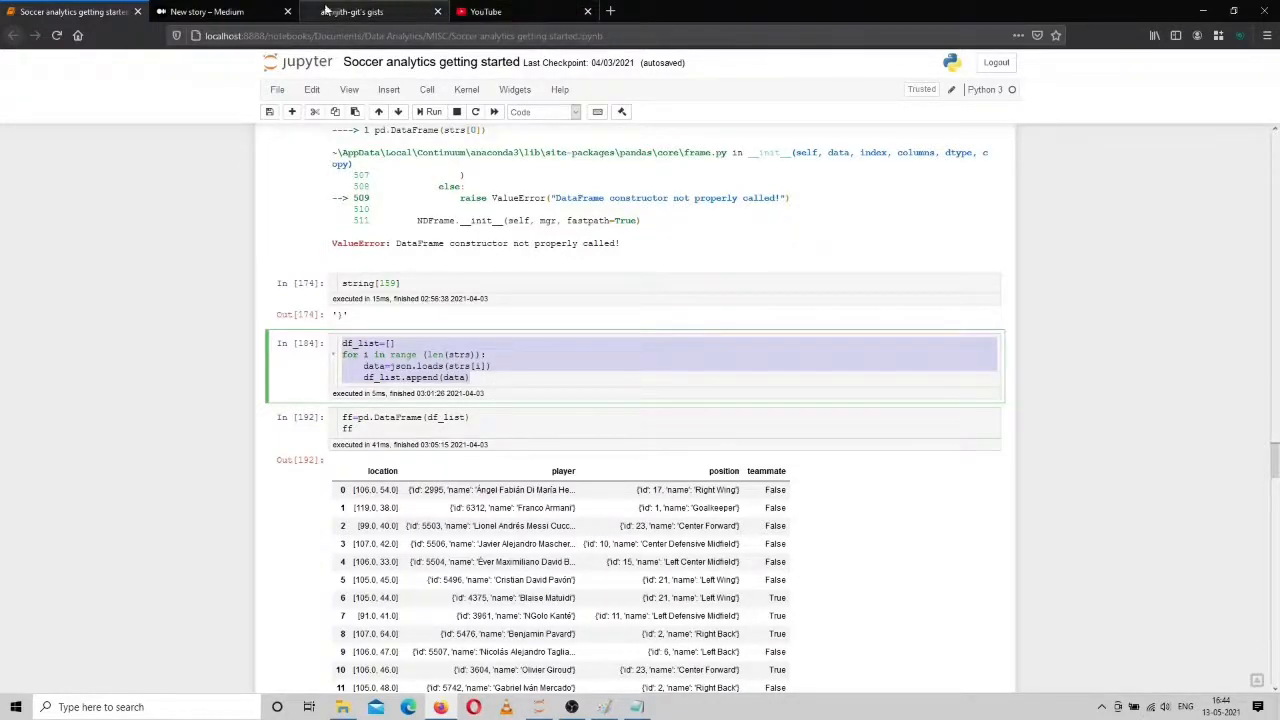
click(205, 12)
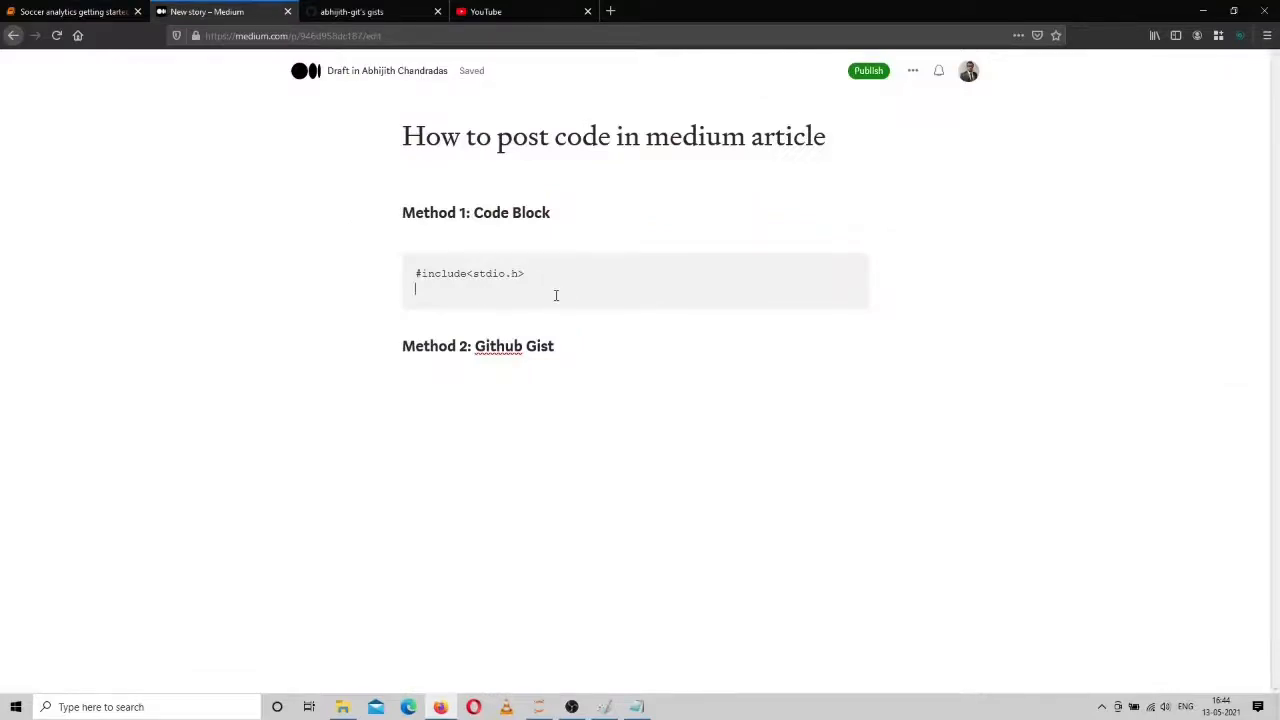
- Paste the df_list loop into the code block and start a paragraph under 'Method 2: Github Gist'
key(Return)
key(ctrl+v)
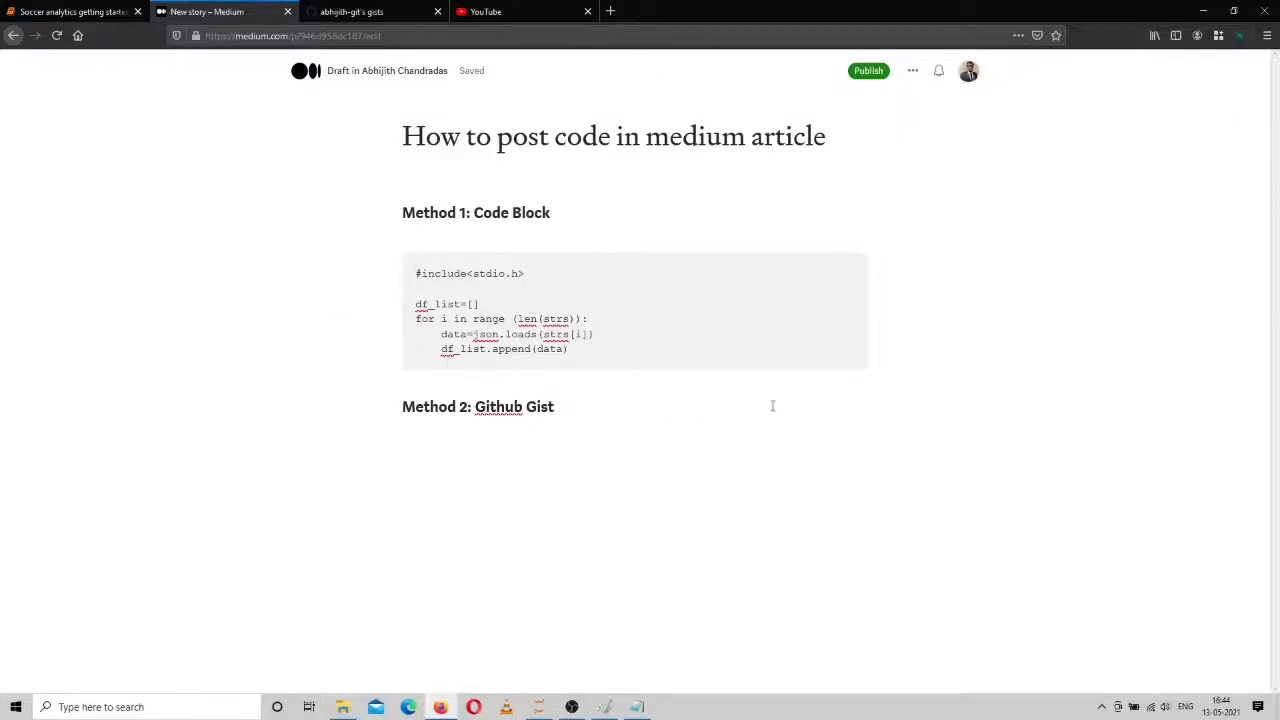
key(Return)
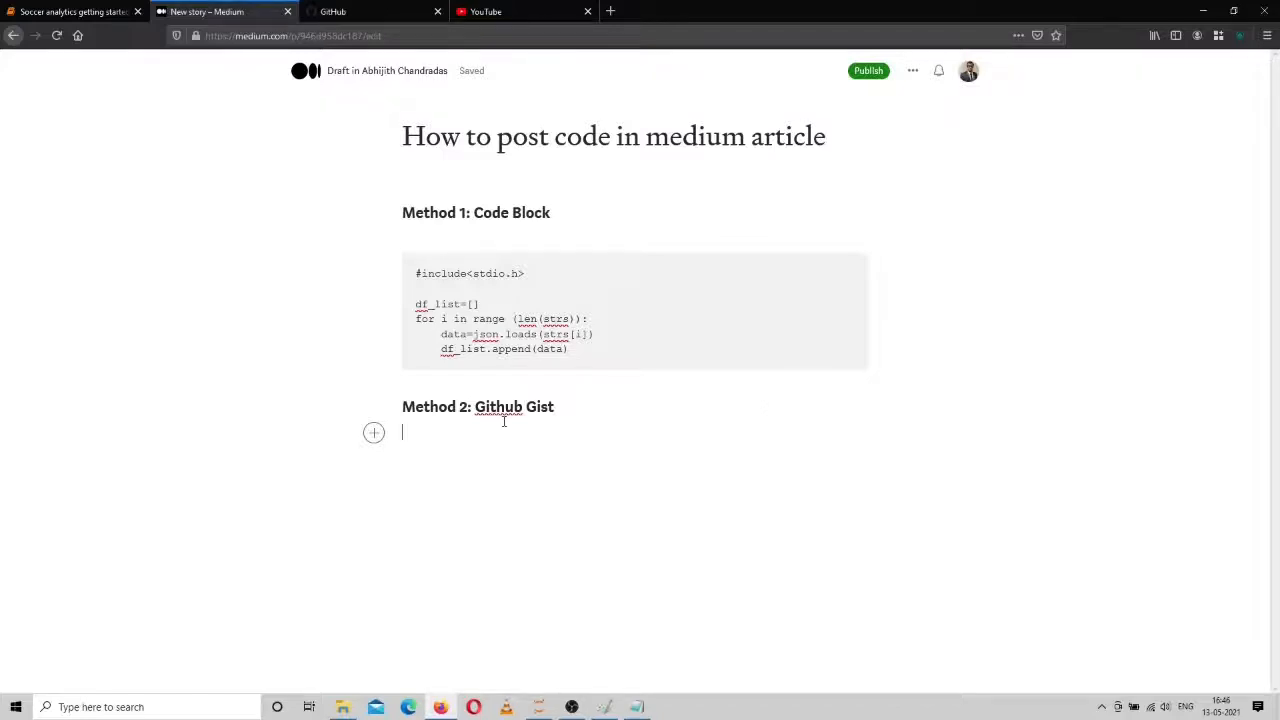
- Start a new gist from GitHub's + menu
click(389, 8)
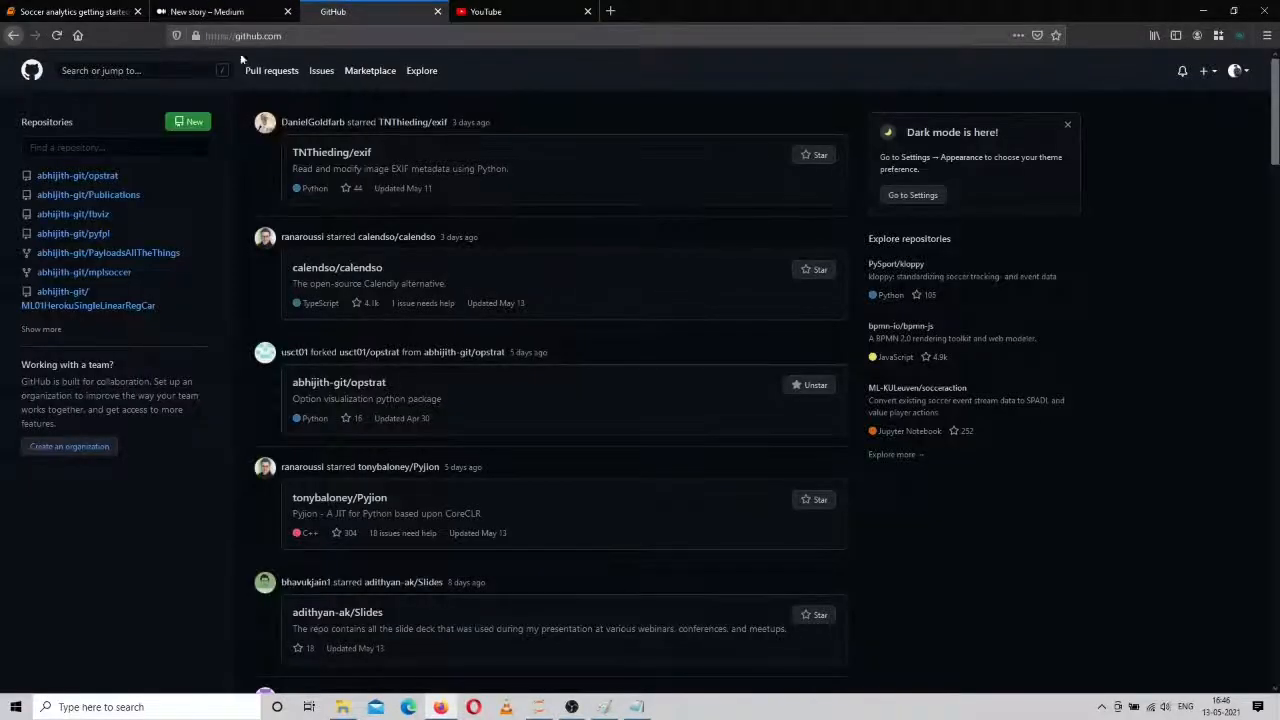
click(1210, 76)
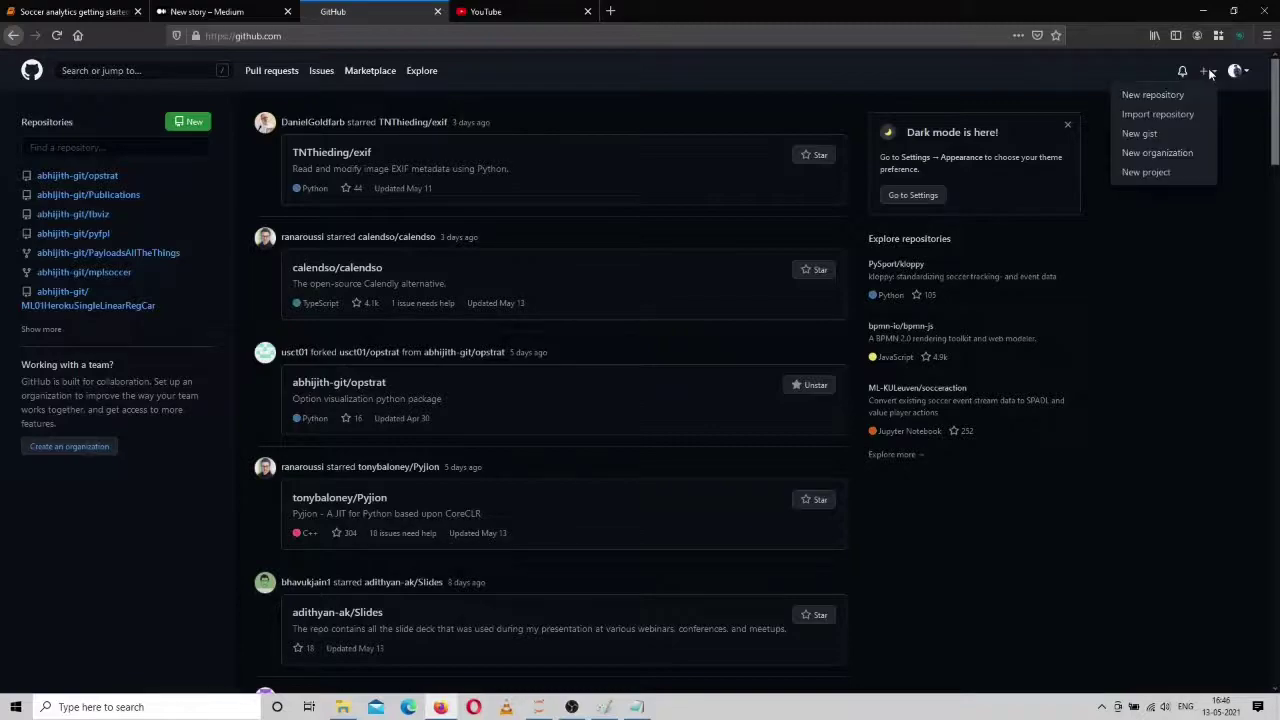
click(1160, 133)
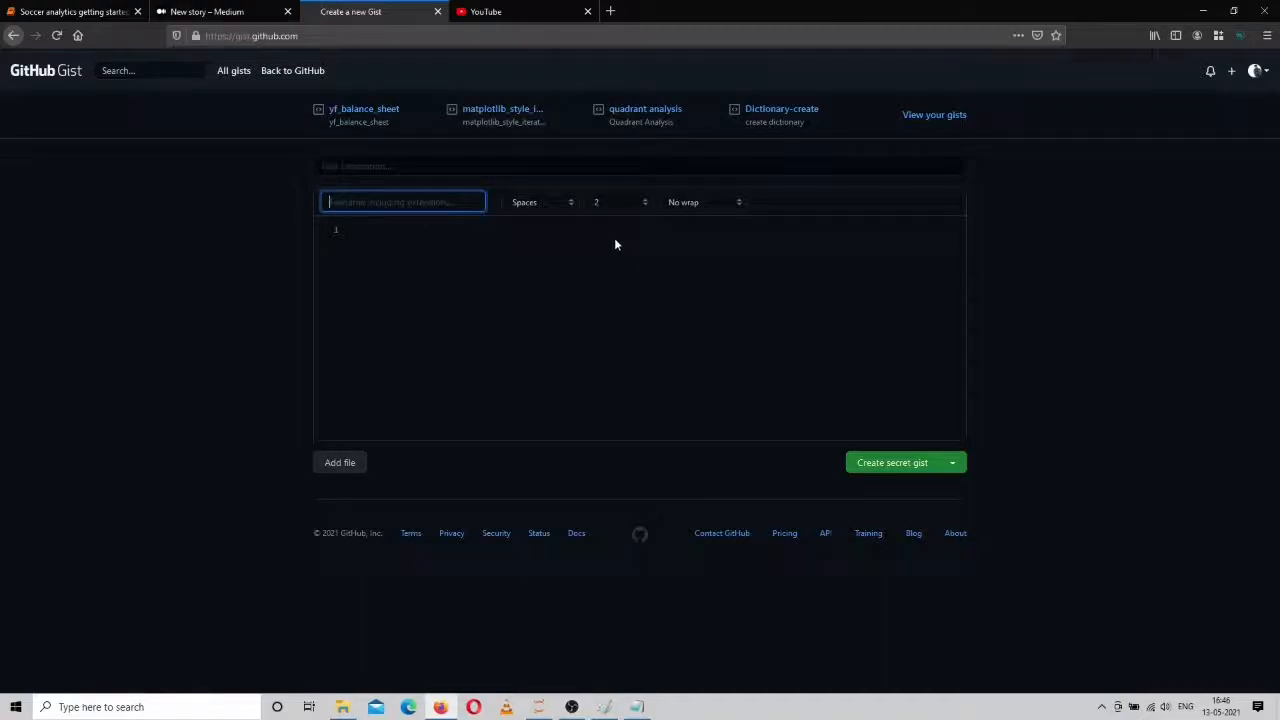
- Remove the two commented-out lines from cell In[239] and copy its remaining code
click(22, 11)
scroll(649, 379, down, 3)
scroll(649, 379, down, 3)
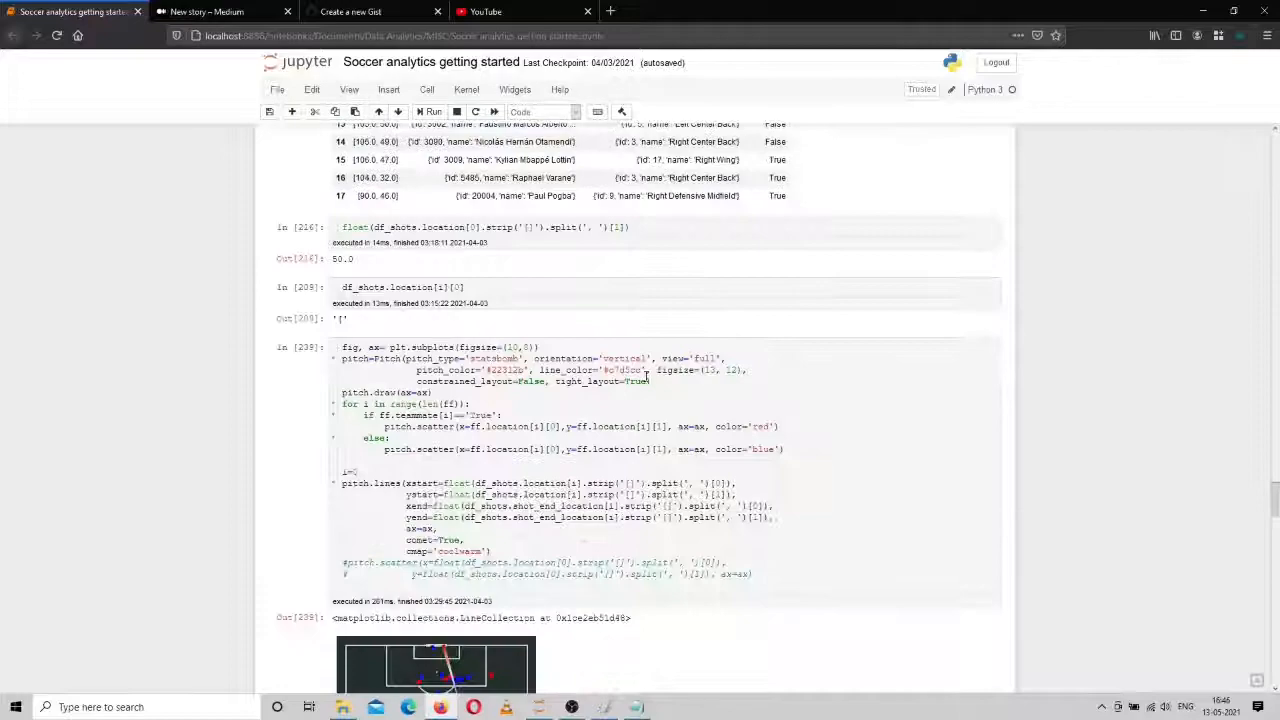
scroll(649, 379, down, 2)
scroll(649, 379, down, 1)
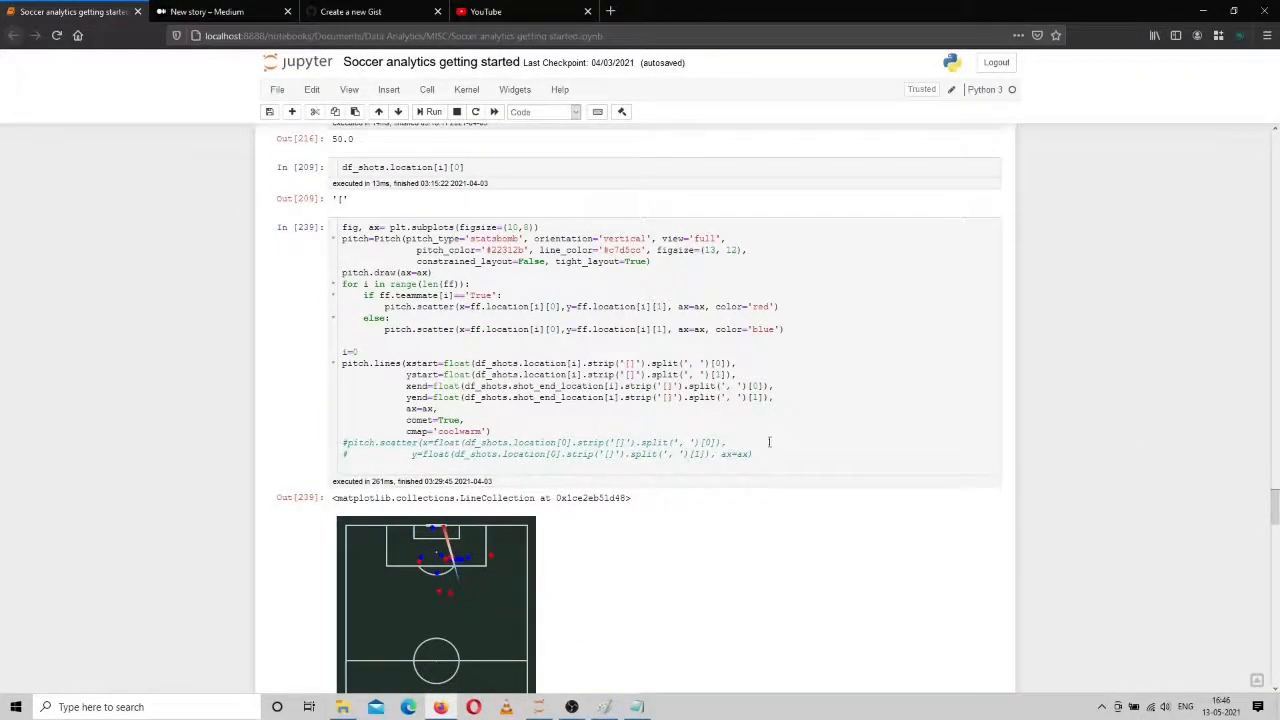
drag(795, 466, 568, 430)
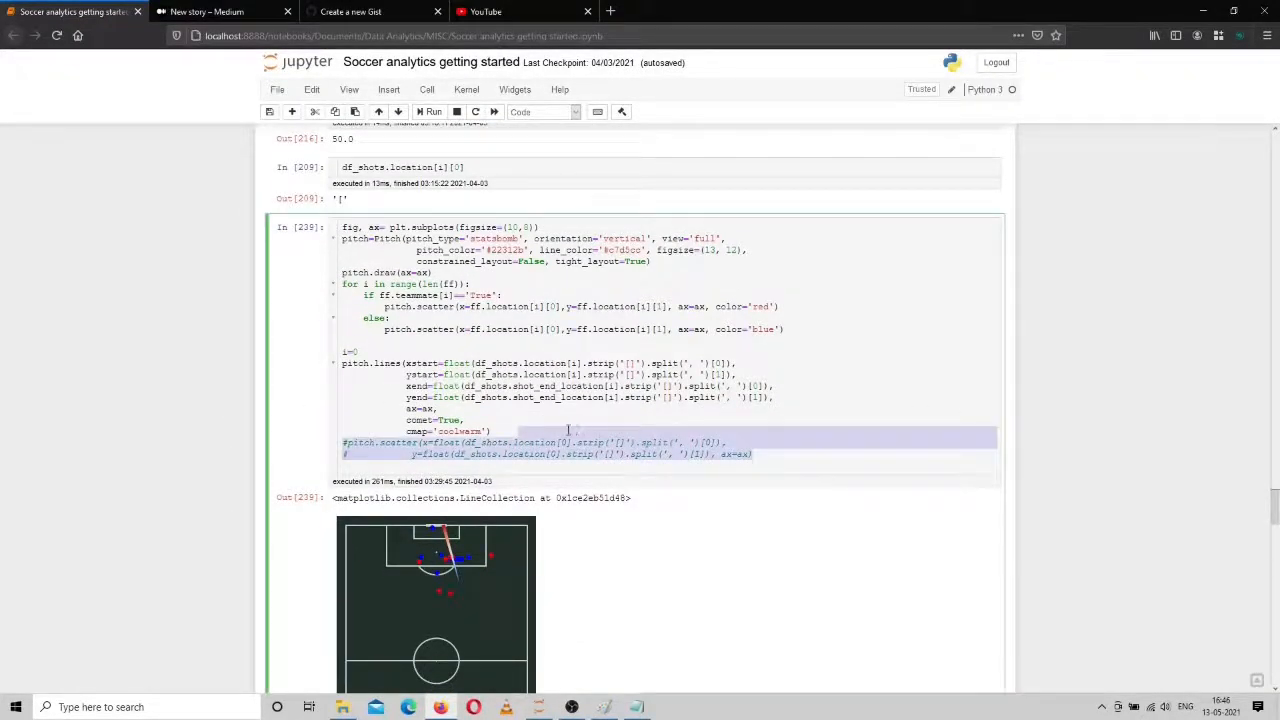
key(Delete)
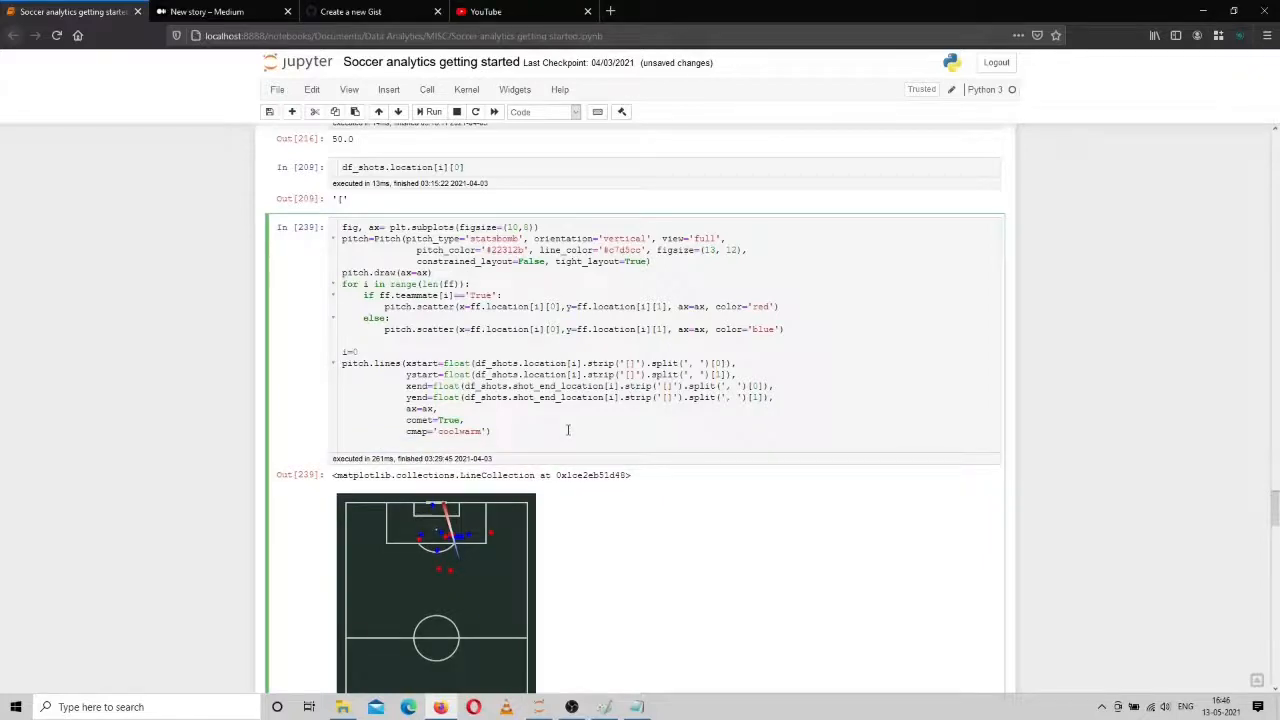
key(Delete)
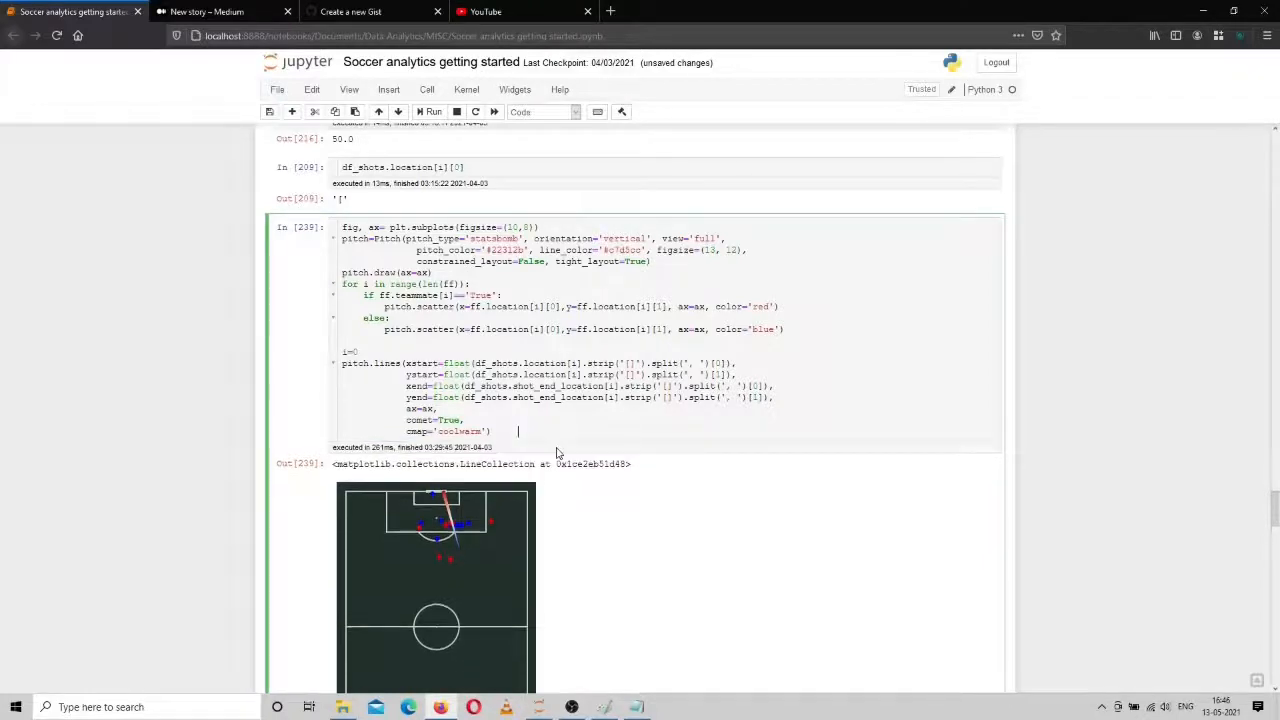
key(ctrl+a)
key(ctrl+c)
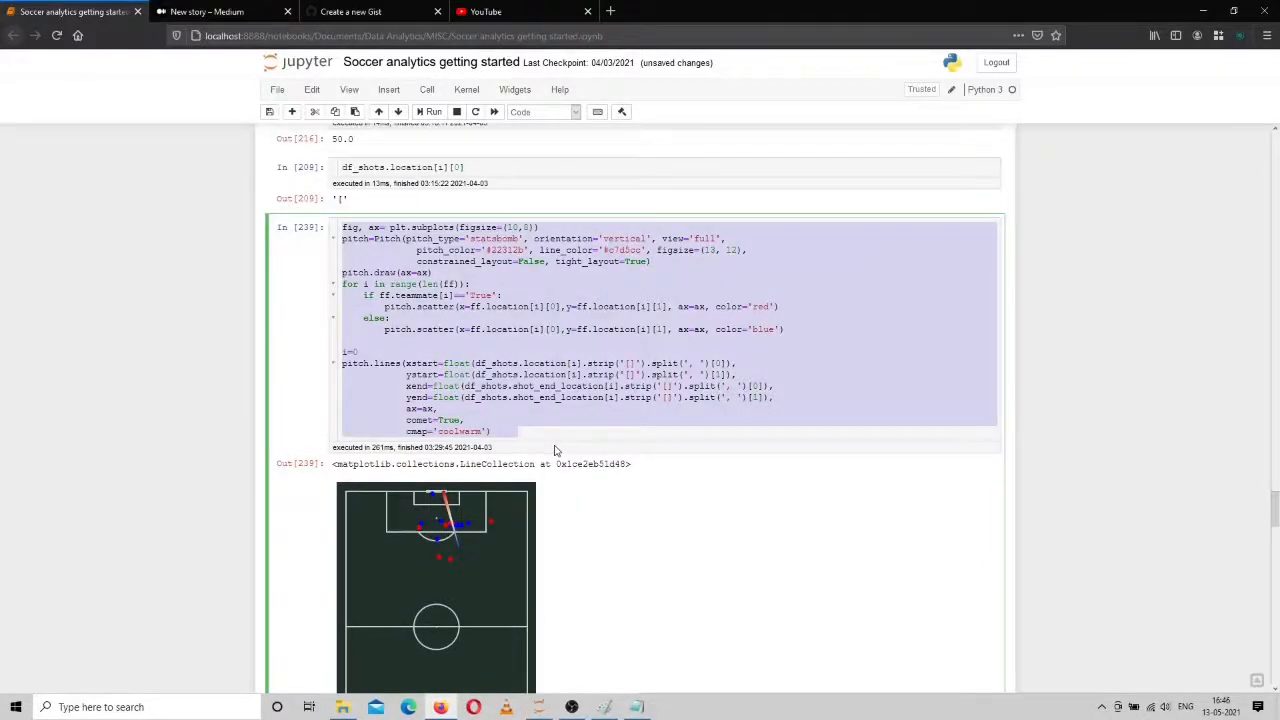
- Paste the plotting code into the gist with description 'samplecode' and file name 'sample code'
click(370, 12)
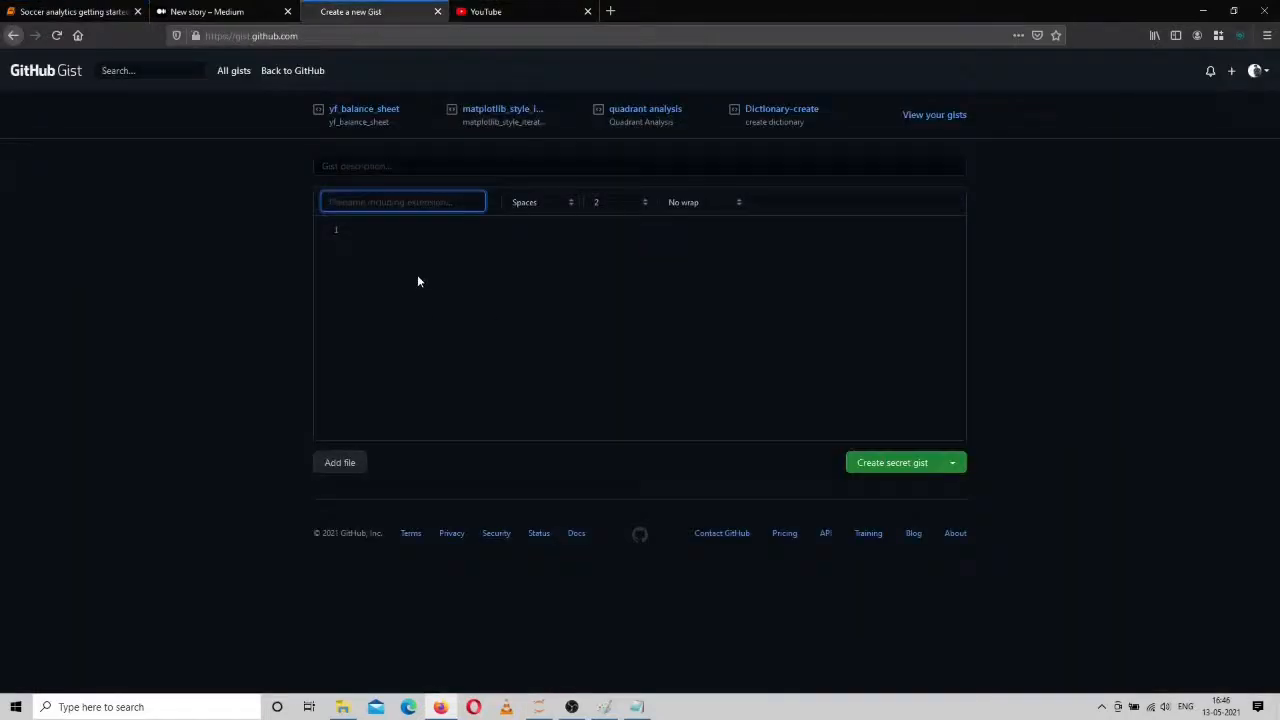
click(390, 272)
key(ctrl+v)
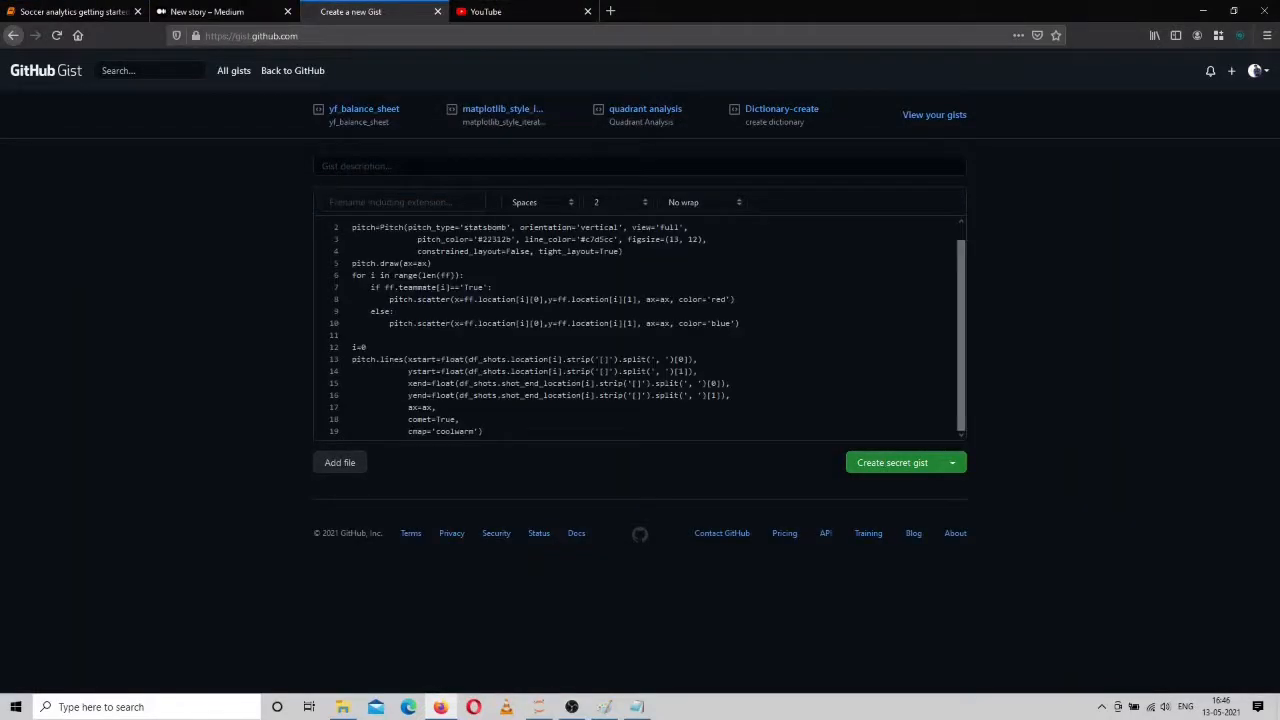
click(330, 166)
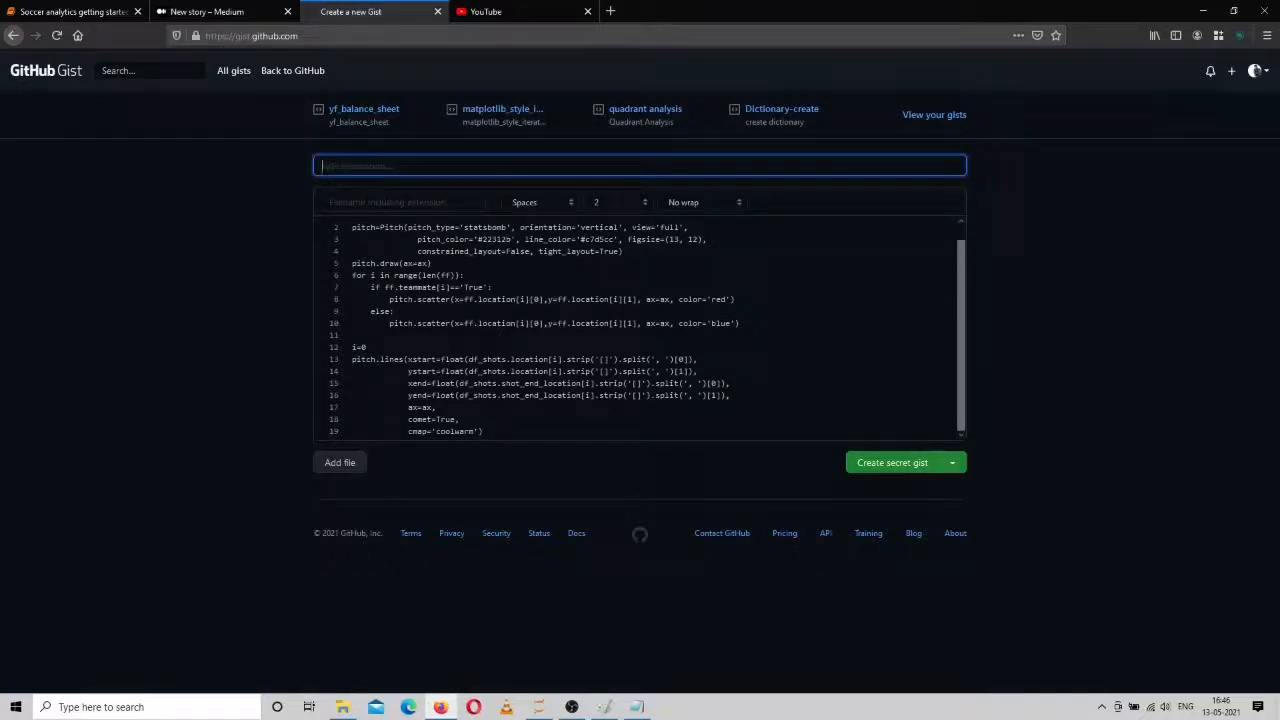
text(sample)
text(code)
key(Tab)
text(sa)
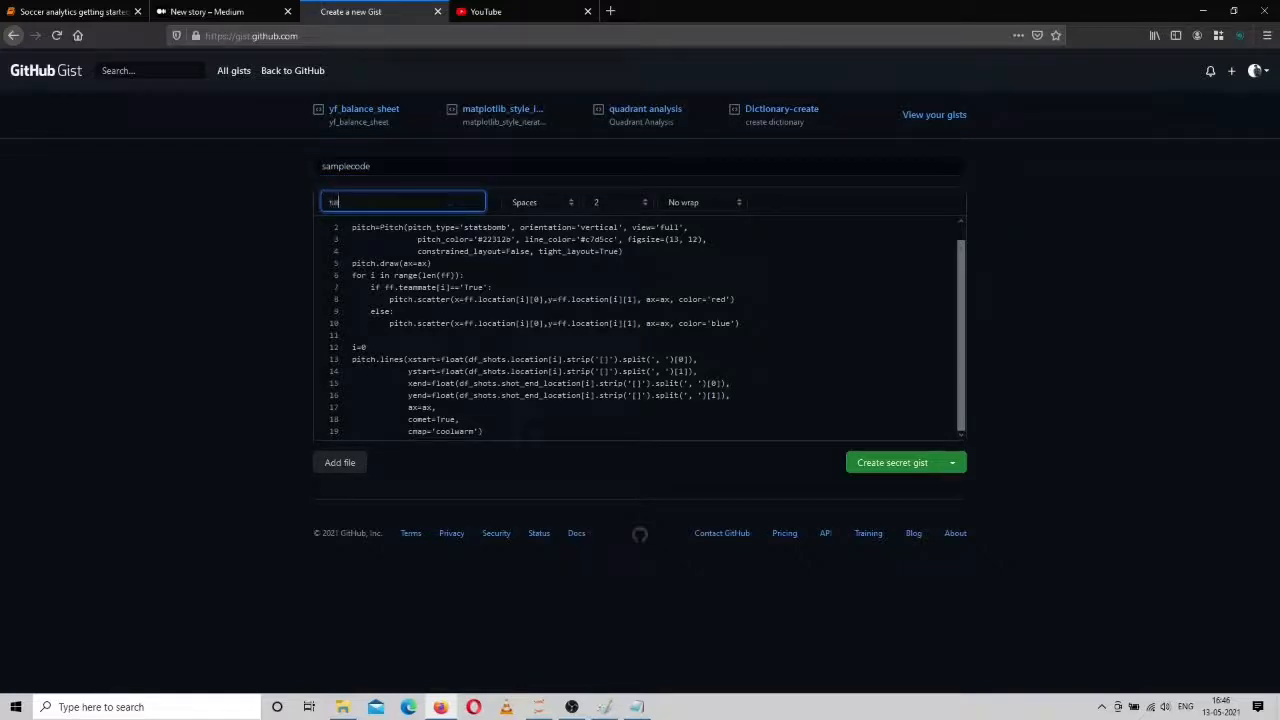
text(mple co)
text(de)
- Switch the gist's creation option from secret to public
click(897, 467)
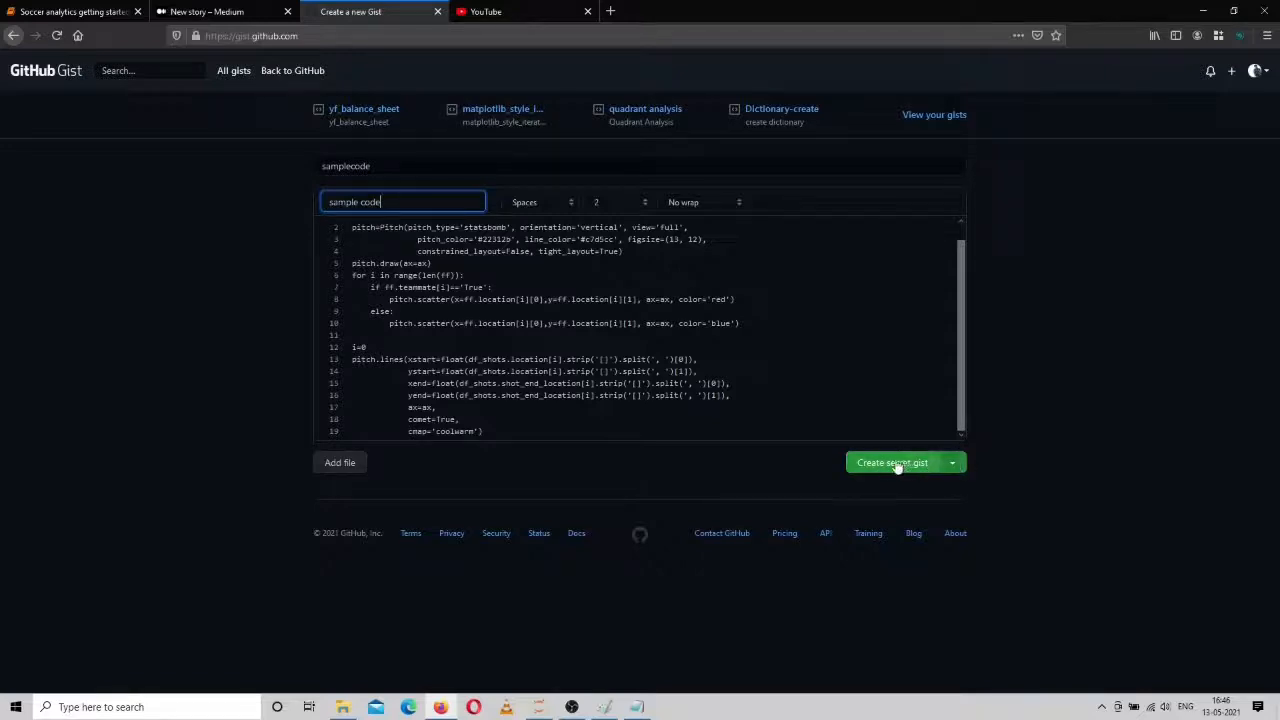
click(955, 465)
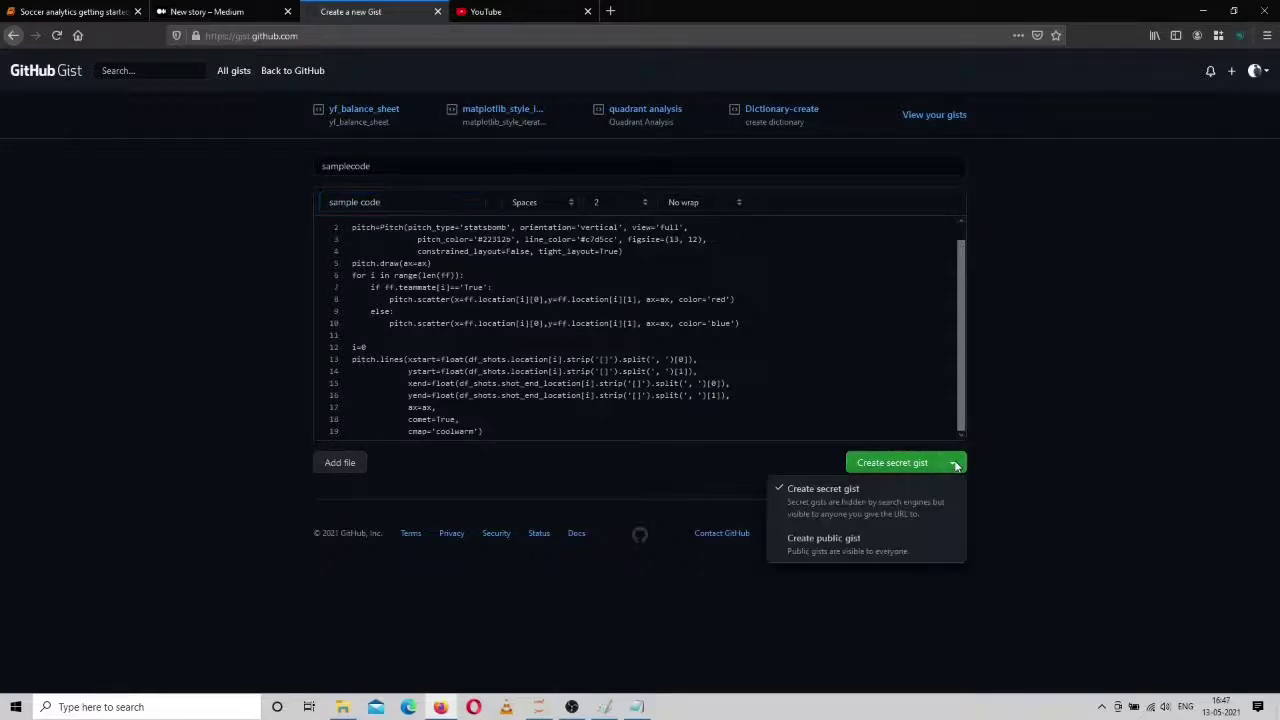
click(811, 550)
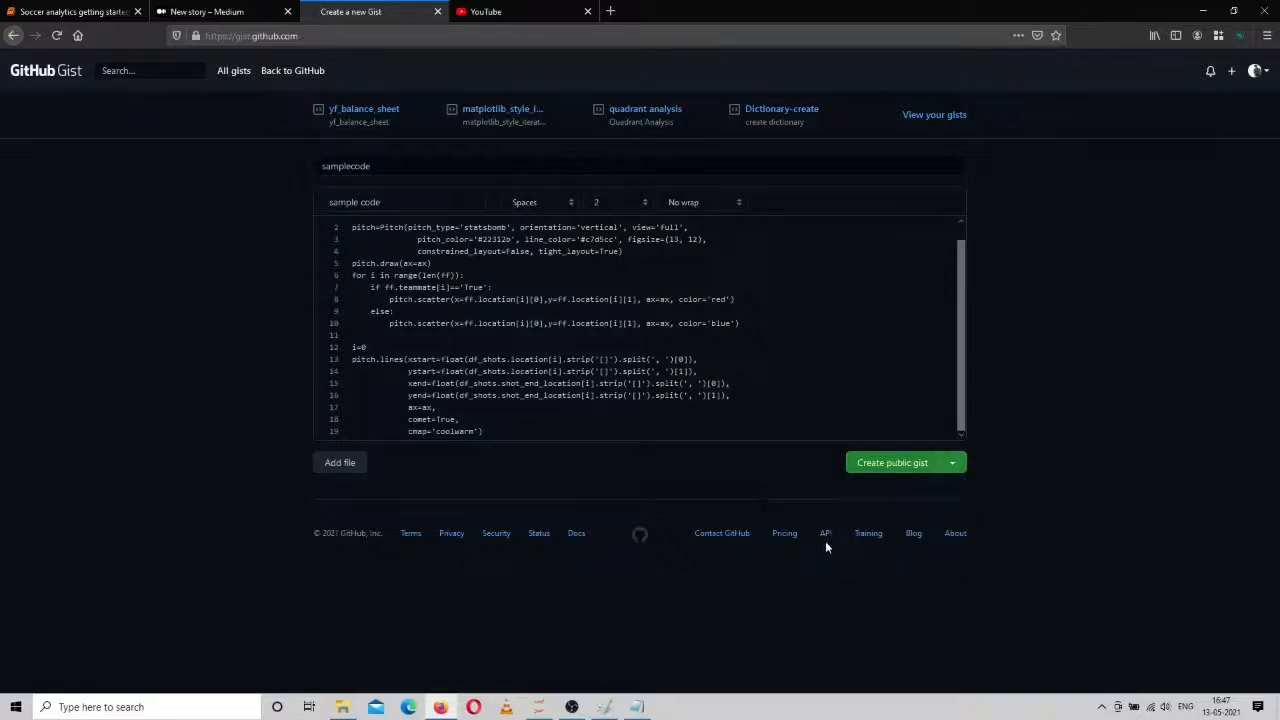
- Create the public gist, copy its Share link, and return to the Medium draft
click(890, 466)
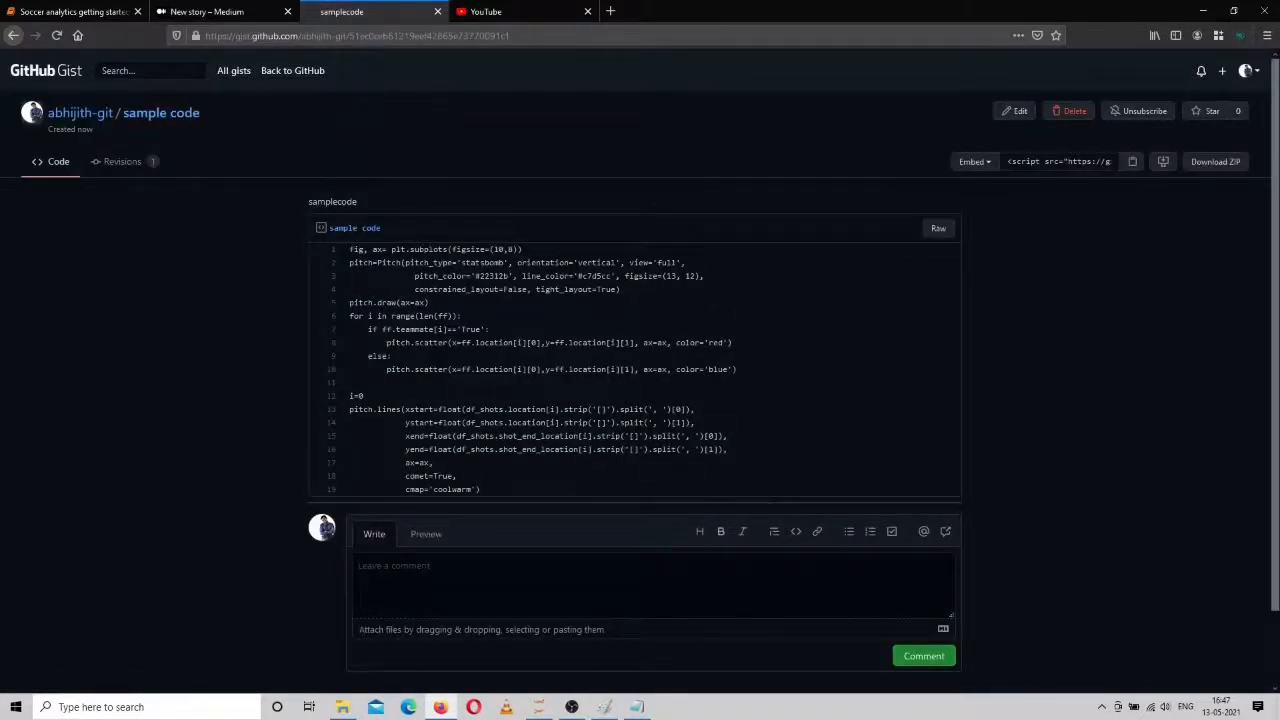
scroll(625, 438, down, 2)
scroll(689, 494, up, 2)
click(988, 166)
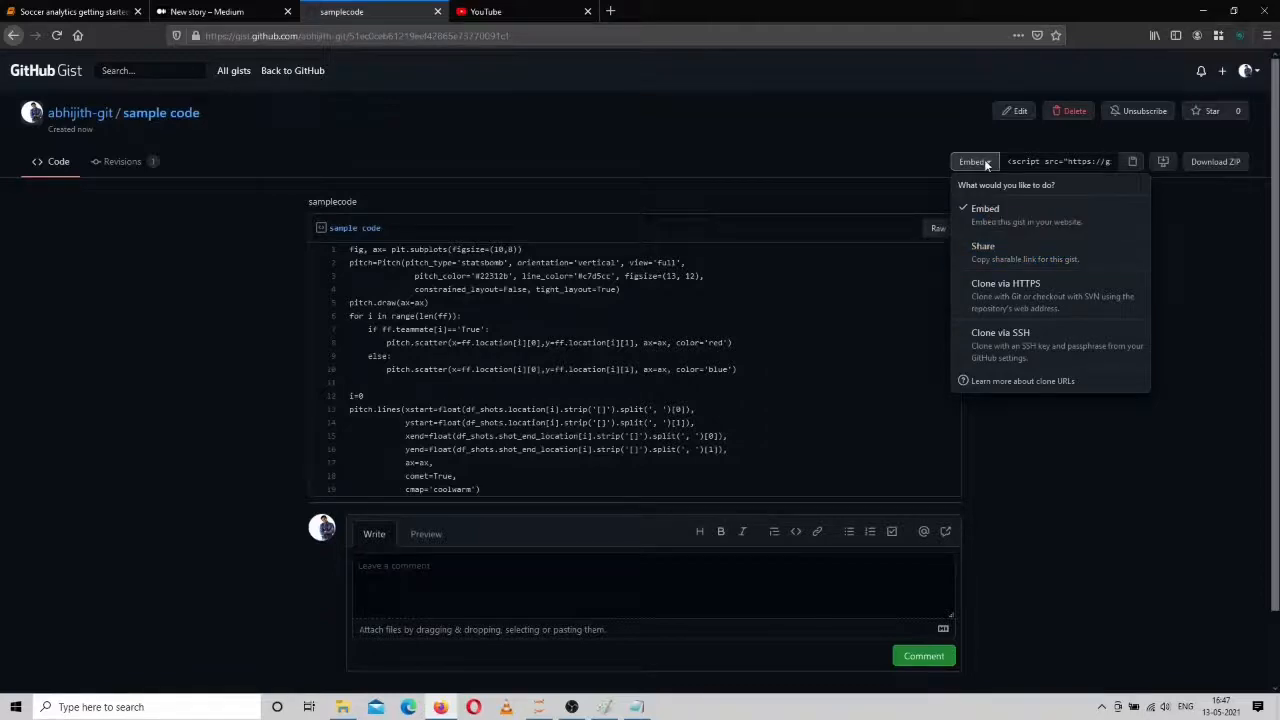
click(996, 247)
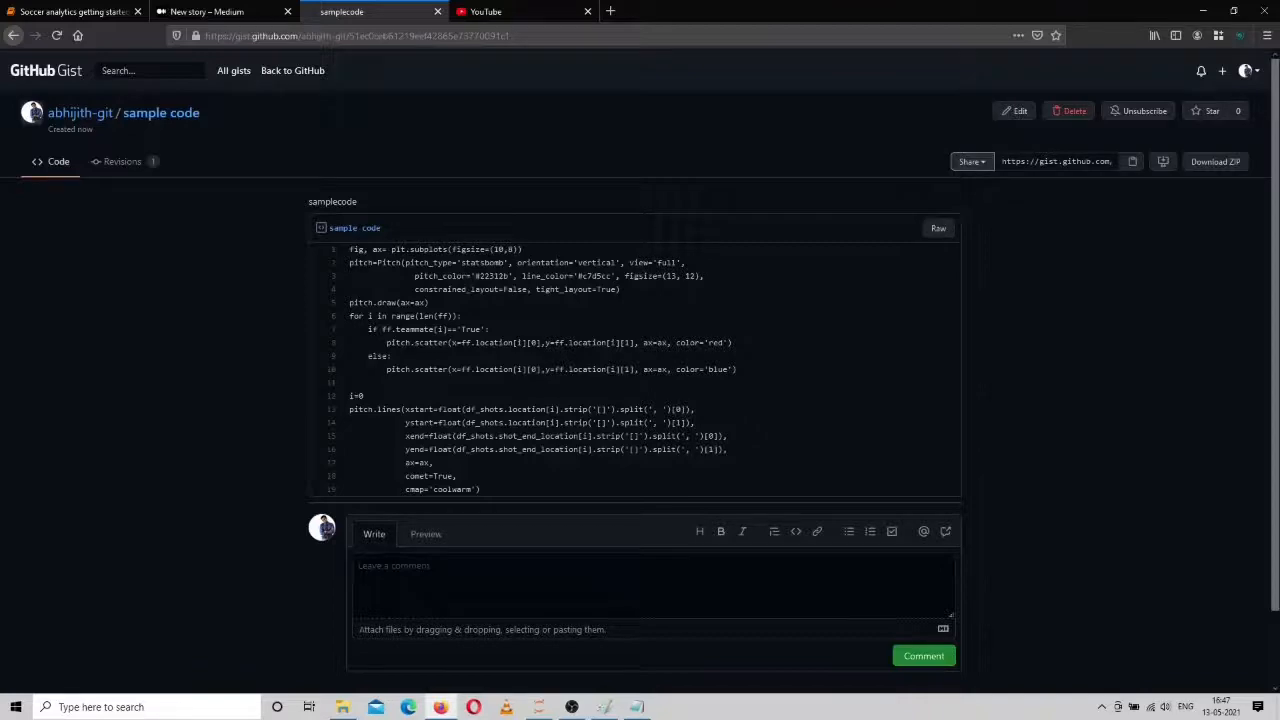
click(1132, 163)
click(246, 15)
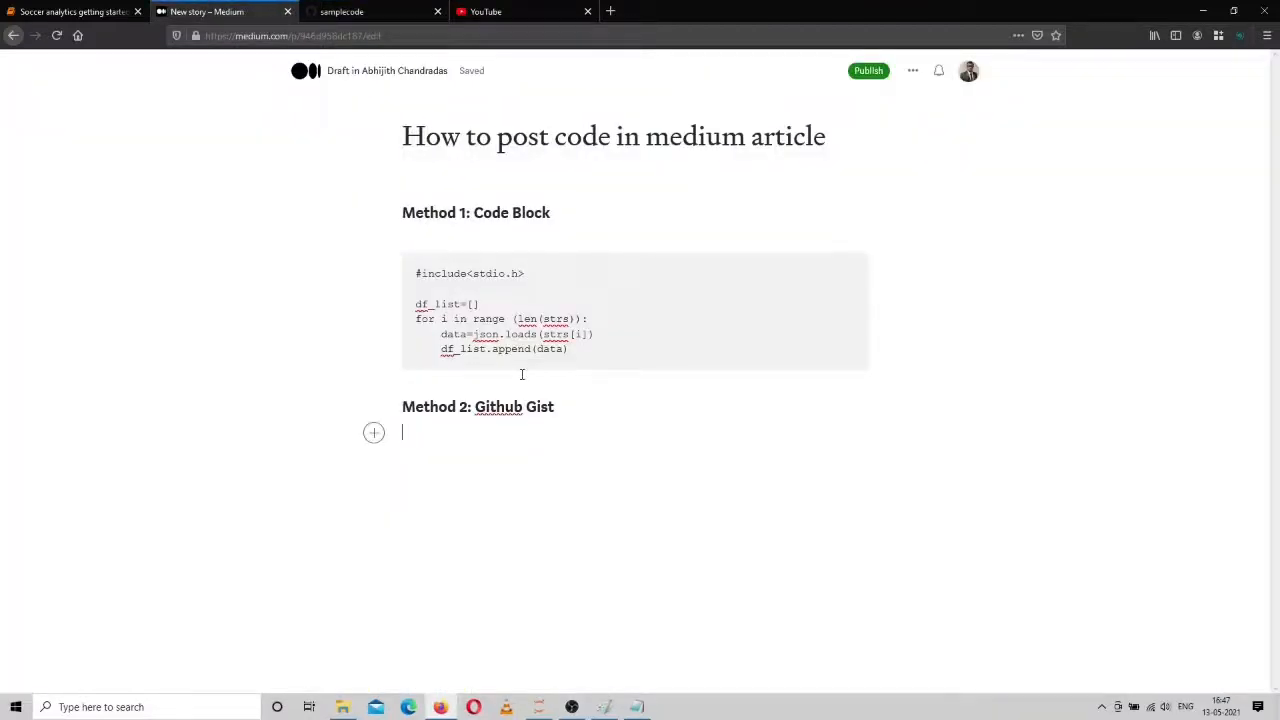
- Paste the gist link under Method 2 so it becomes an embedded code block
text(https://gist.github.com/abhijith-git/51ec0ceb61219eef42865e73770091c1)
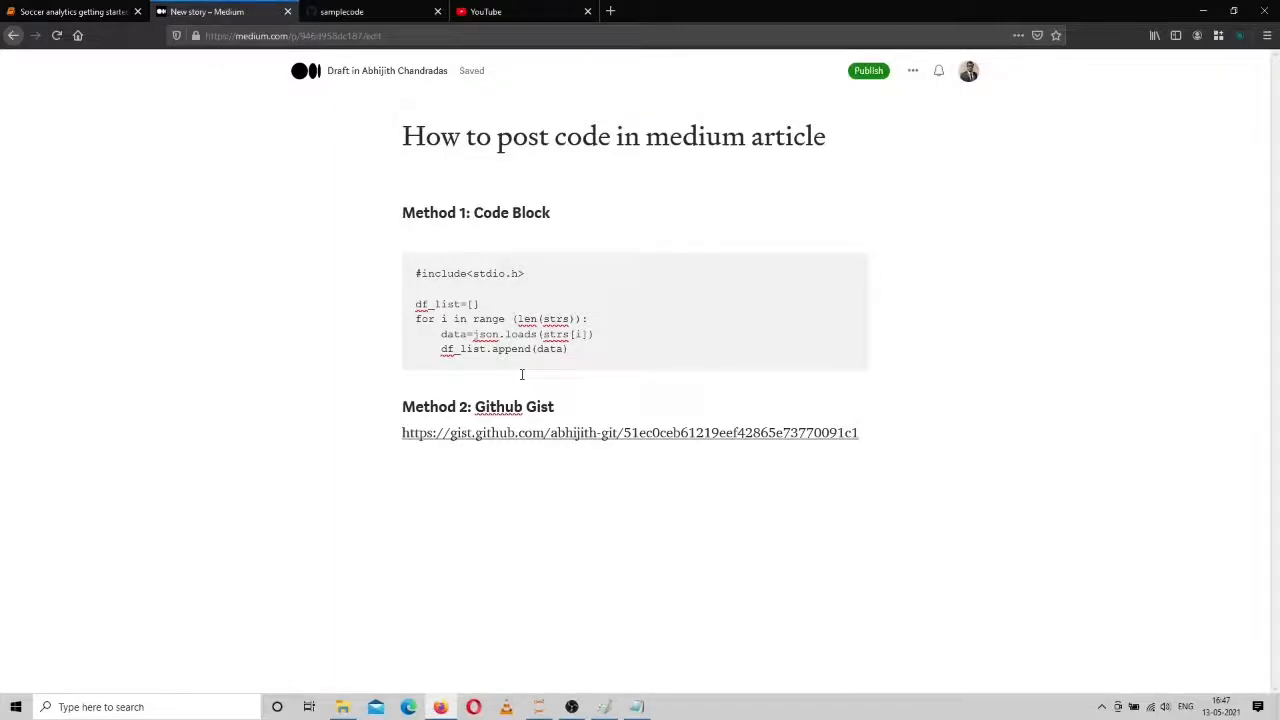
key(Return)
scroll(521, 375, down, 3)
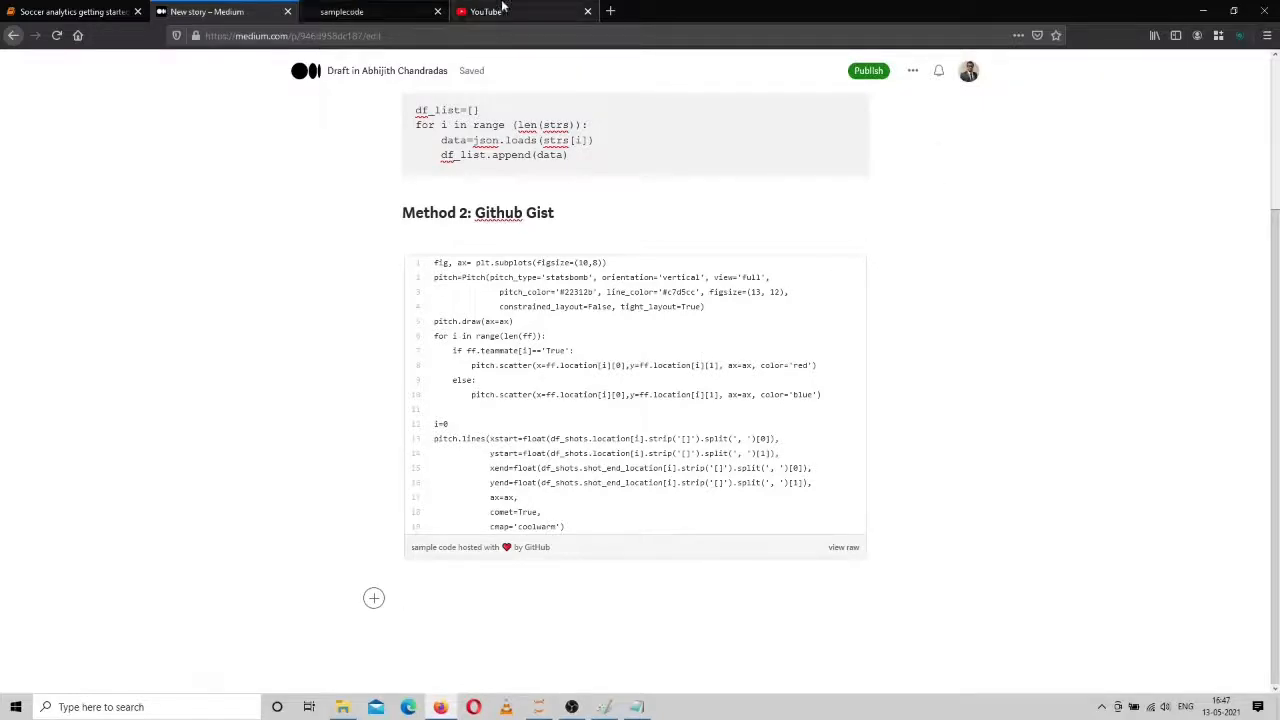
- Copy the gist page's address and embed it as a second gist copy in the draft
click(355, 12)
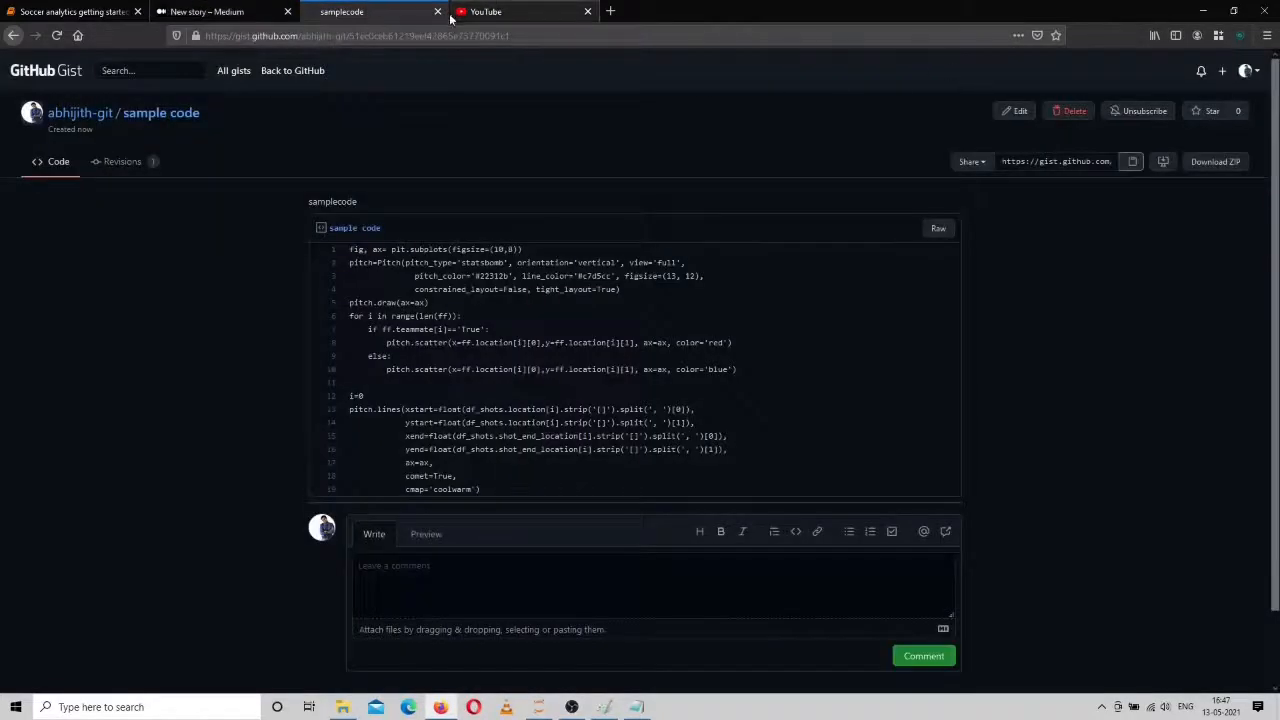
click(533, 35)
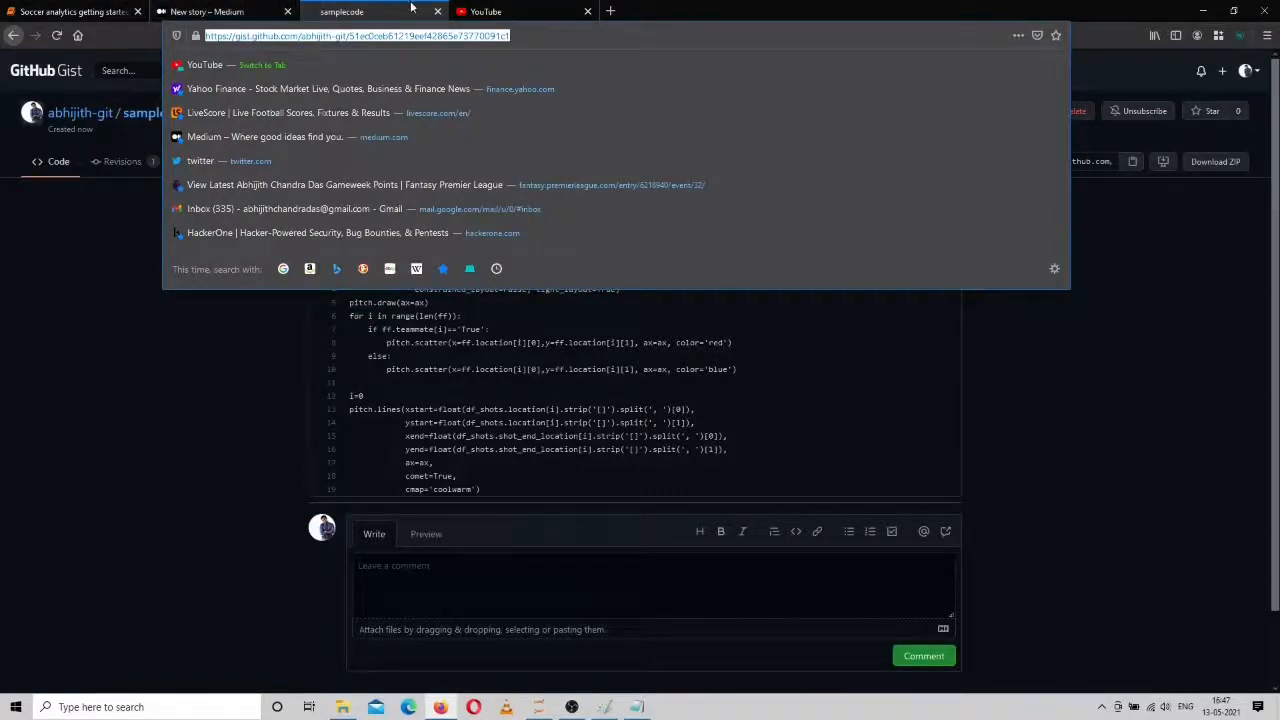
click(214, 12)
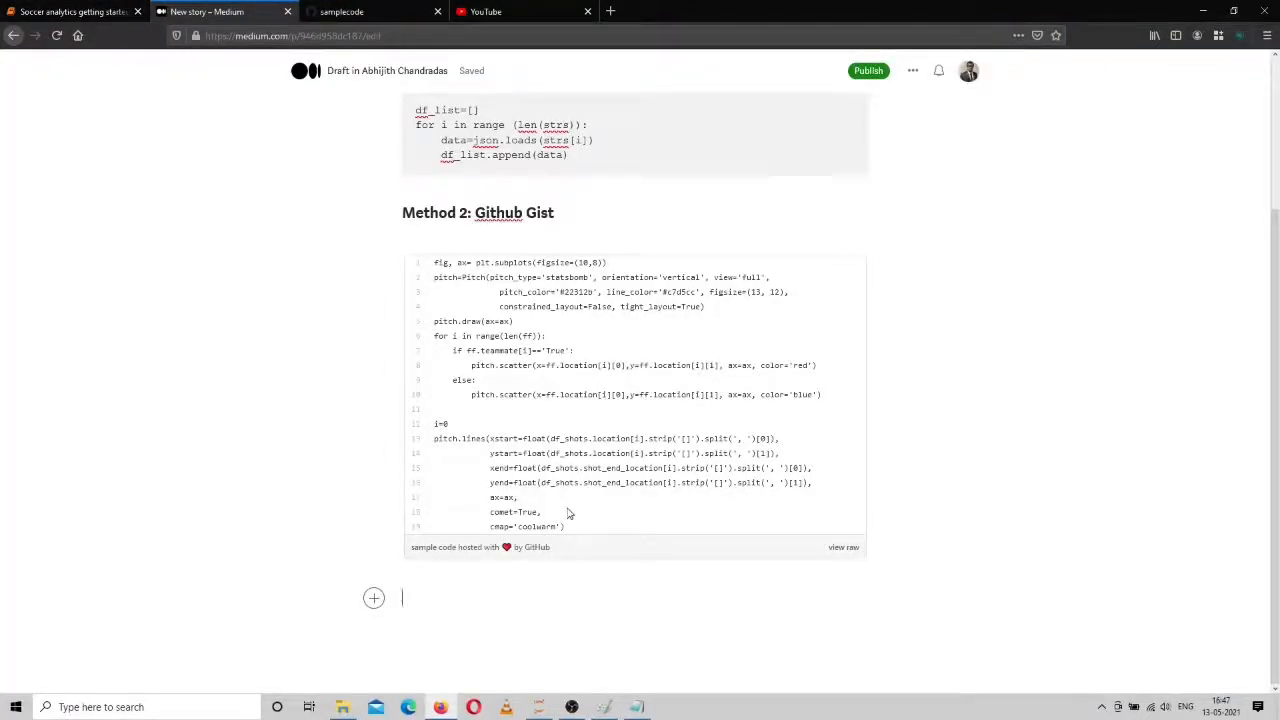
text(https://gist.github.com/abhijith-git/51ec0ceb61219eef42865e73770091c1)
key(Return)
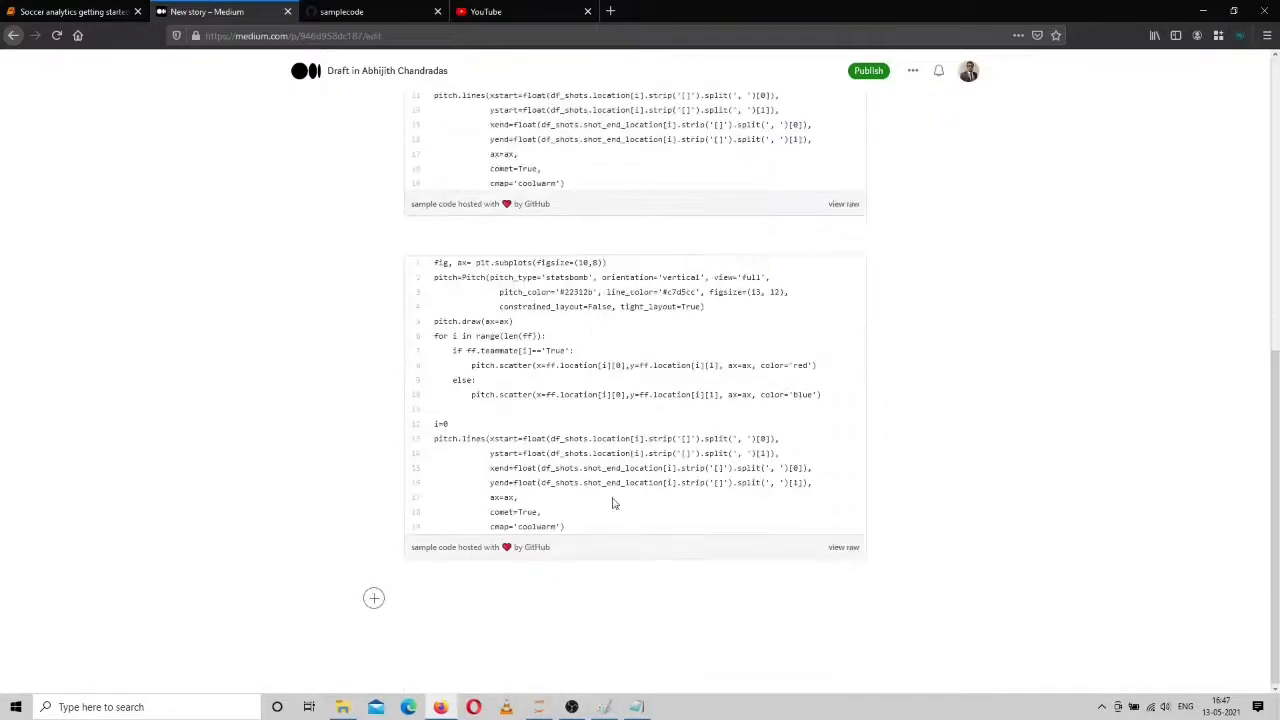
- Start a new 'Add an embed' line below the second gist
click(373, 599)
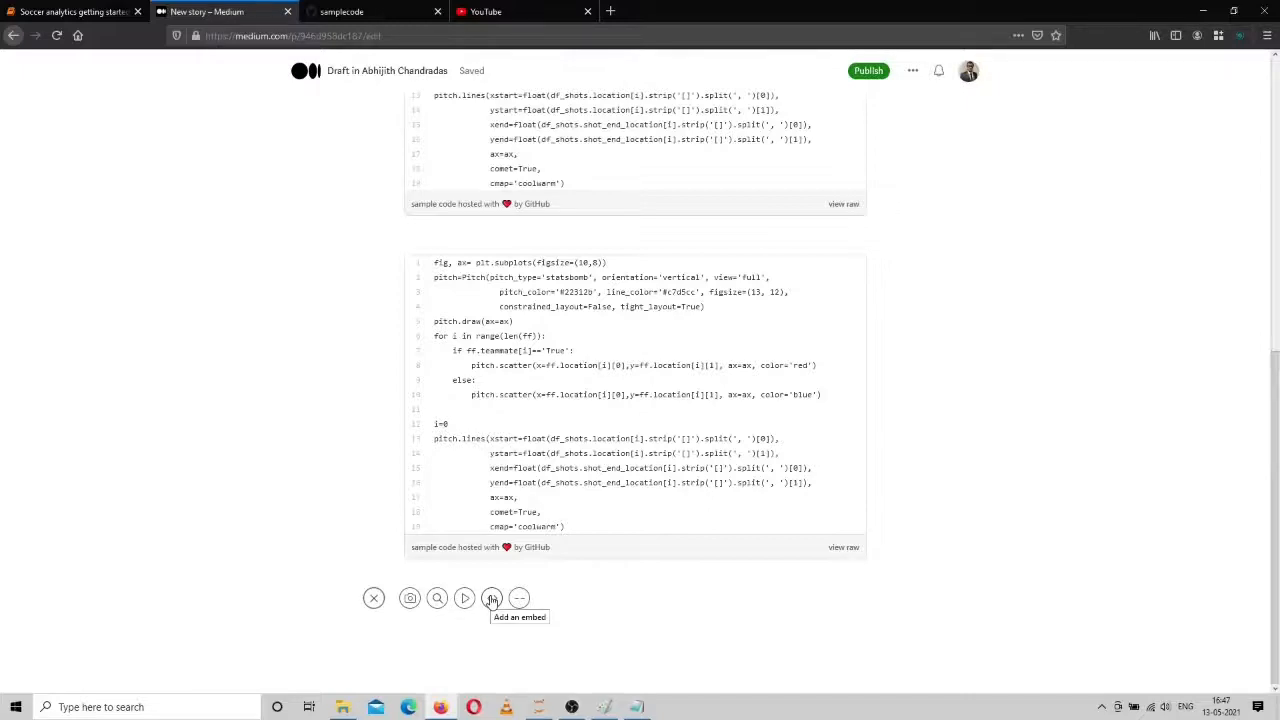
click(492, 599)
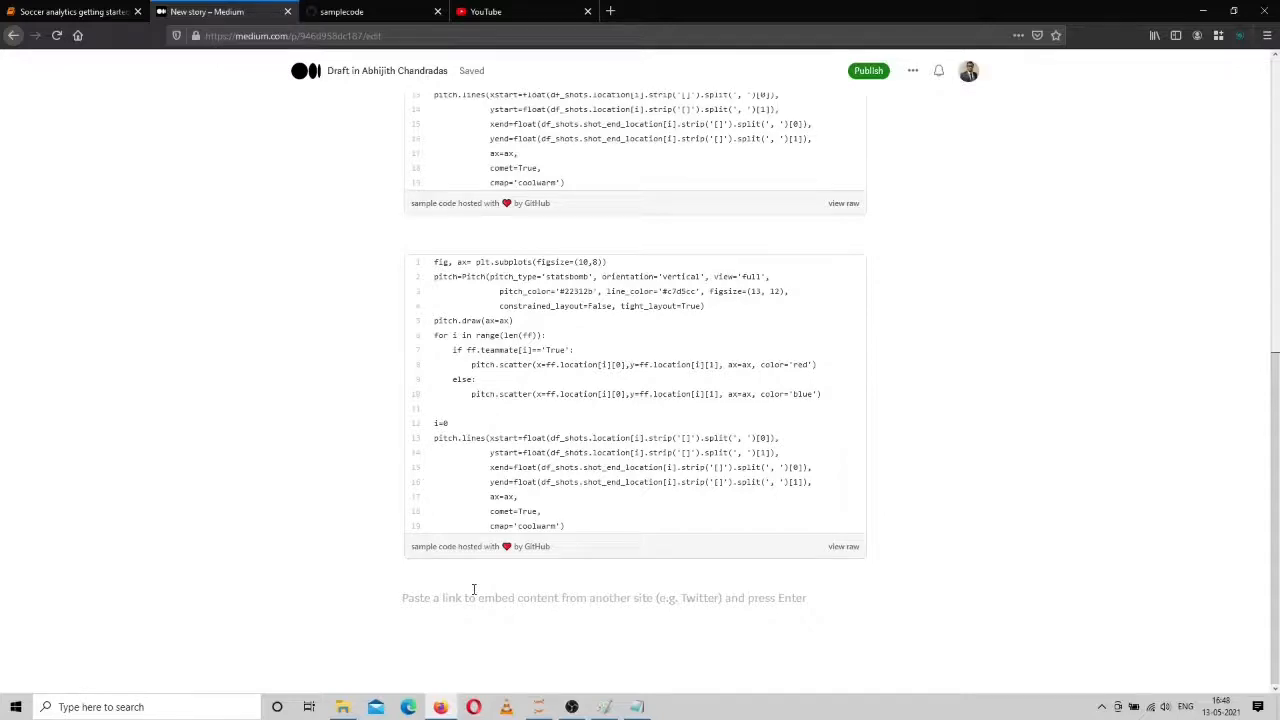
- On the sample code gist page, switch Share to Embed and copy the gist's embed script
click(336, 10)
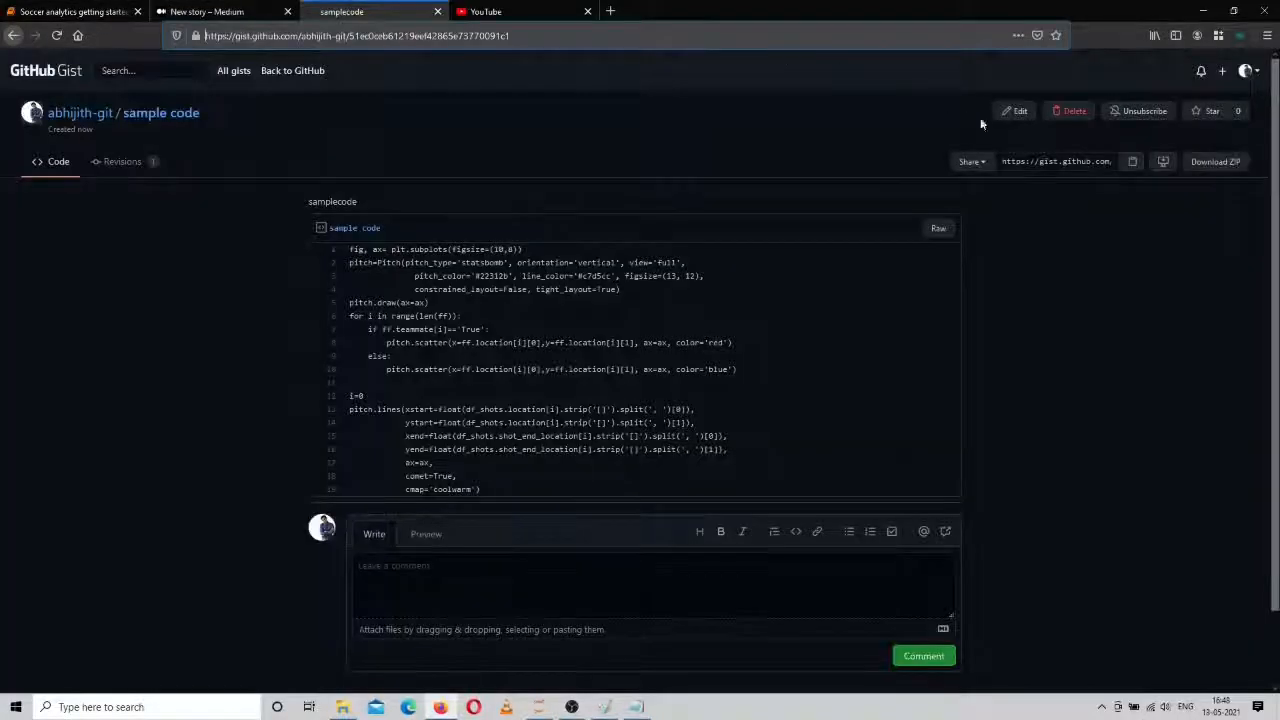
click(972, 161)
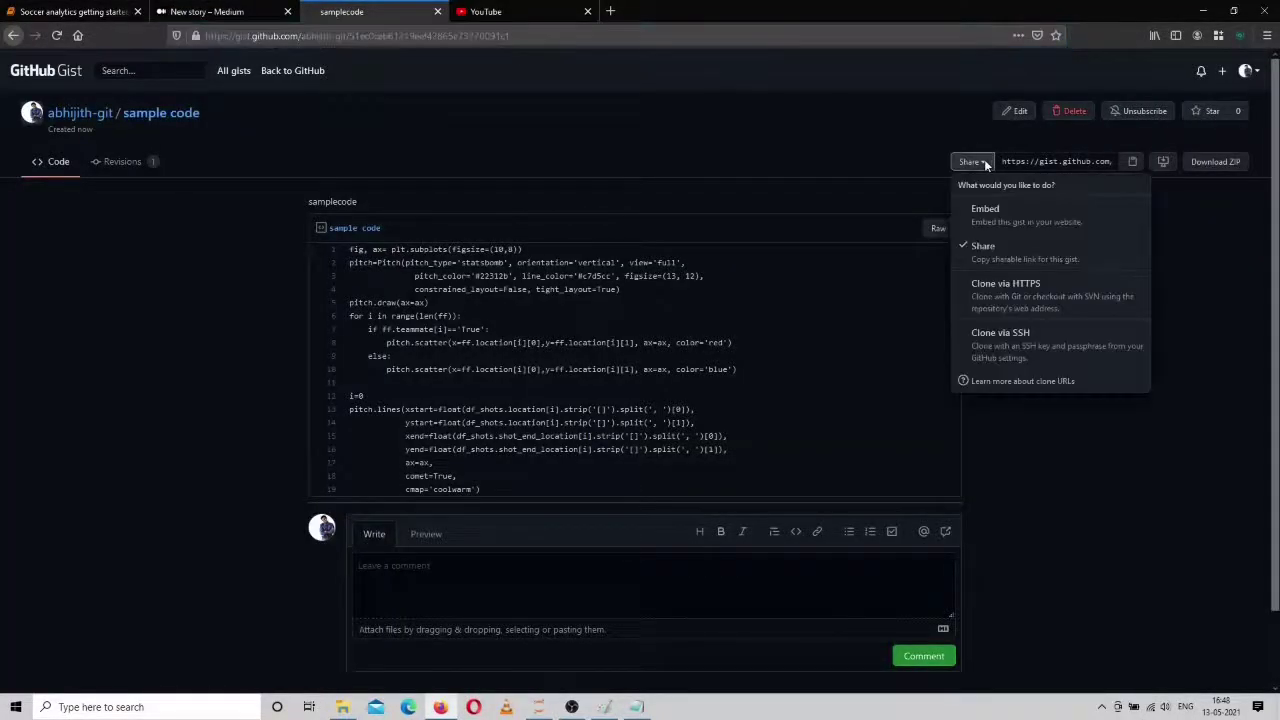
click(1017, 220)
click(1134, 163)
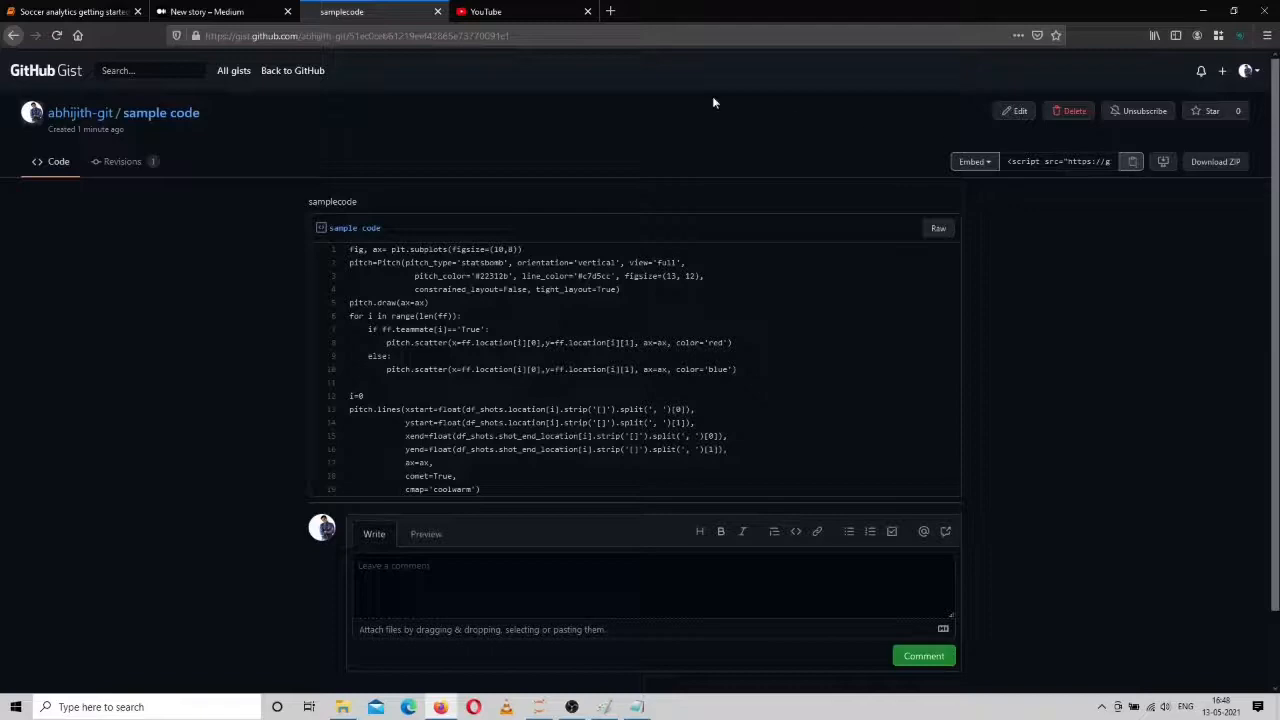
- Restore the Share dropdown to the shareable link and return to the Medium draft
click(978, 163)
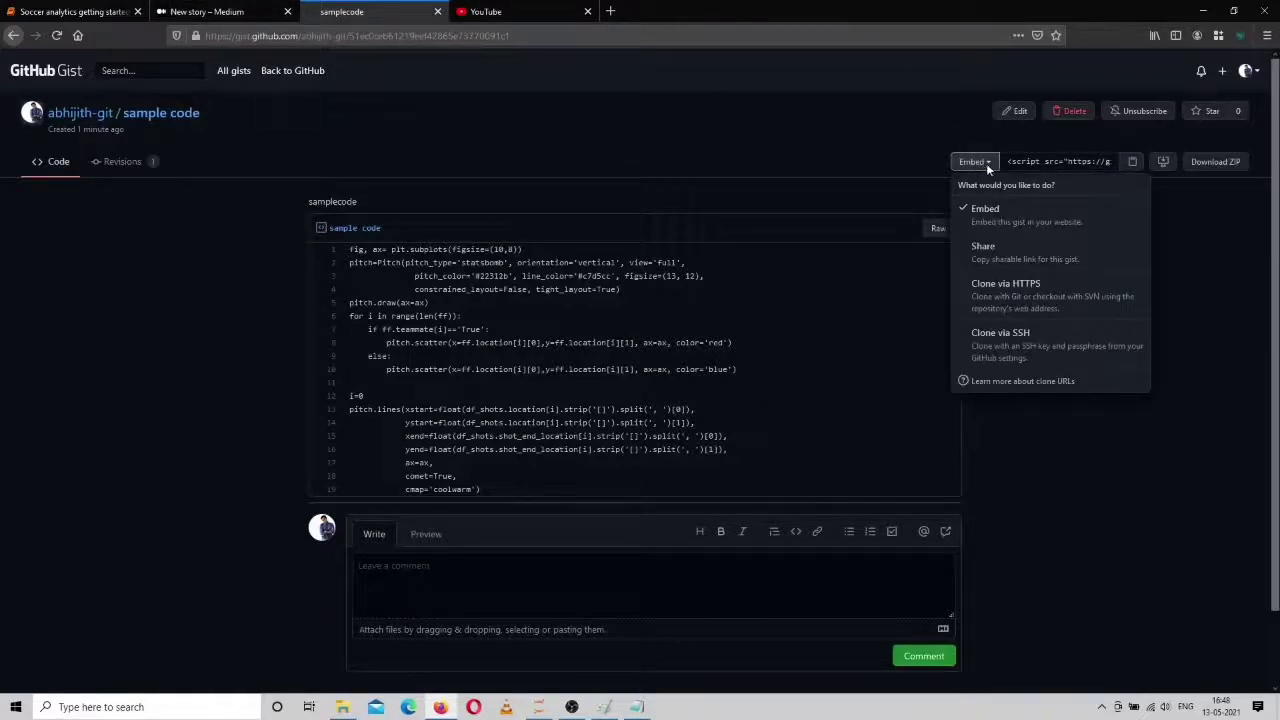
click(1089, 262)
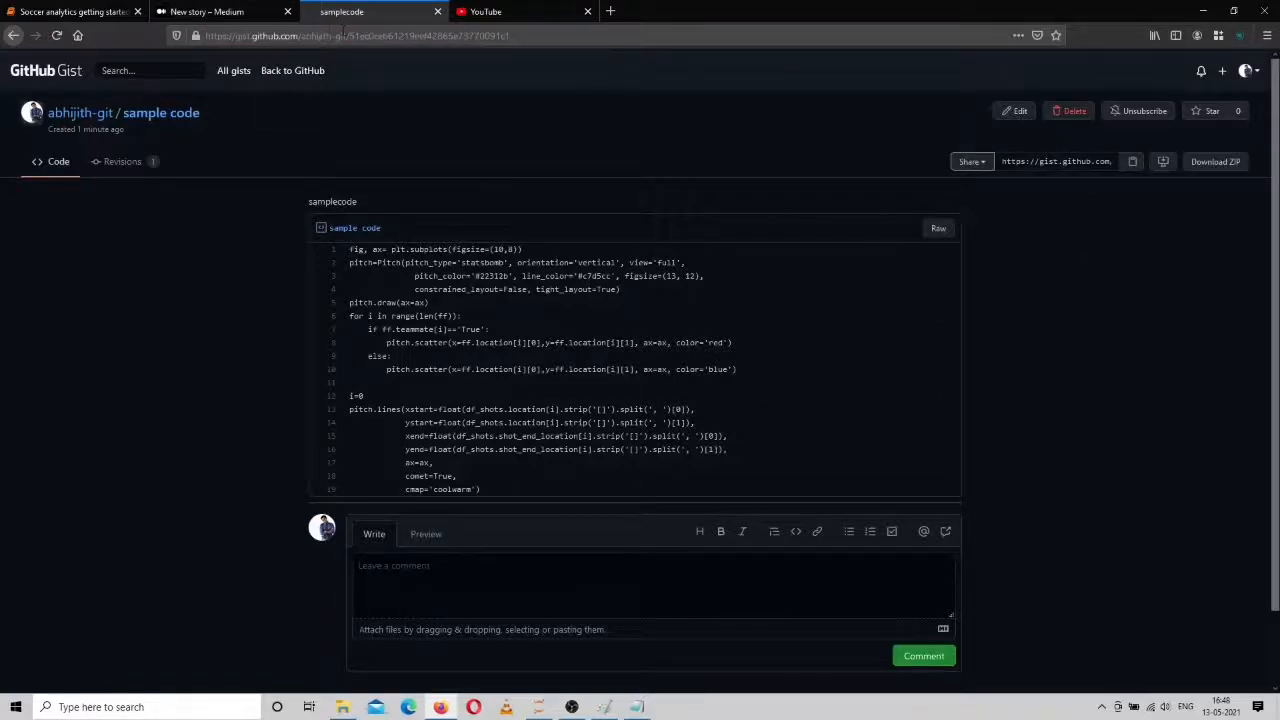
click(193, 12)
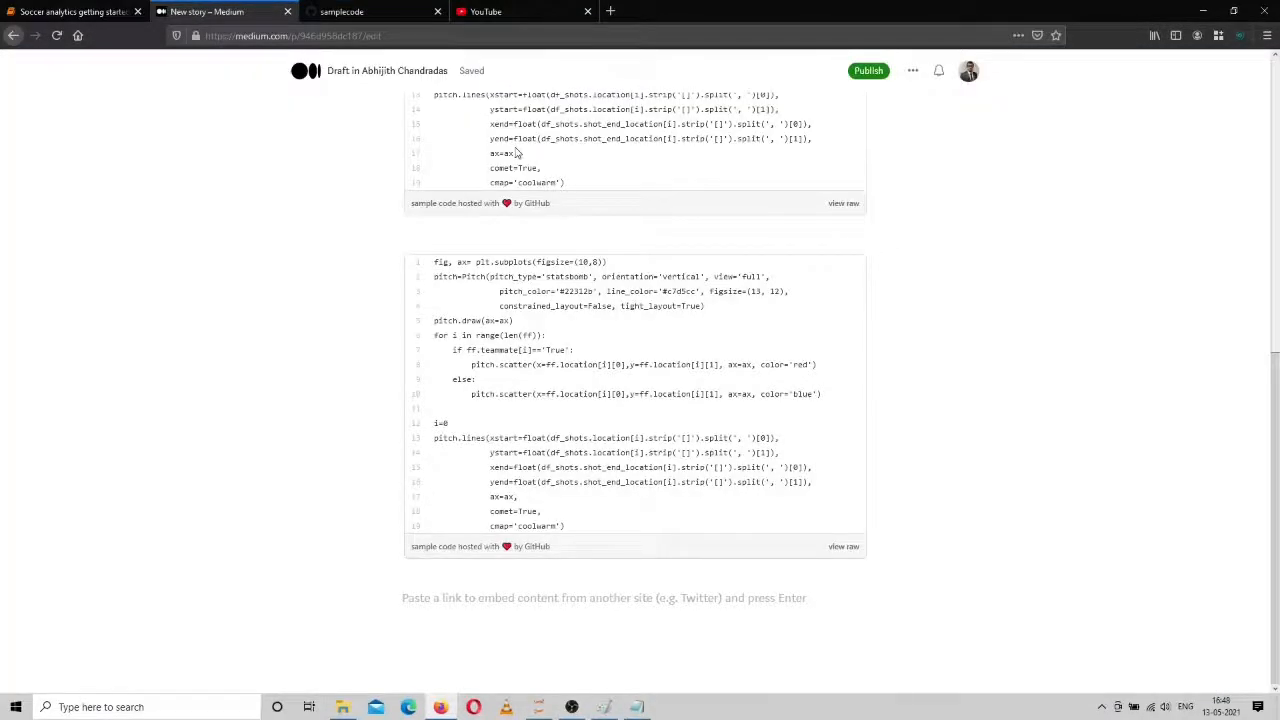